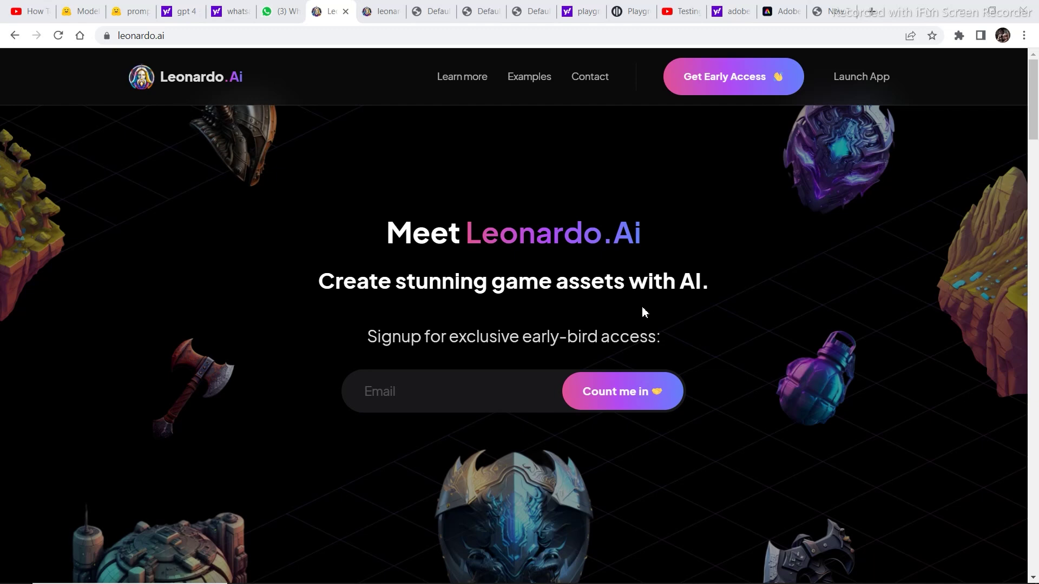
Switch to the Leonardo.Ai tab showing the ruined-car image in the canvas editor
{"action": "key", "text": "ctrl+Tab"}
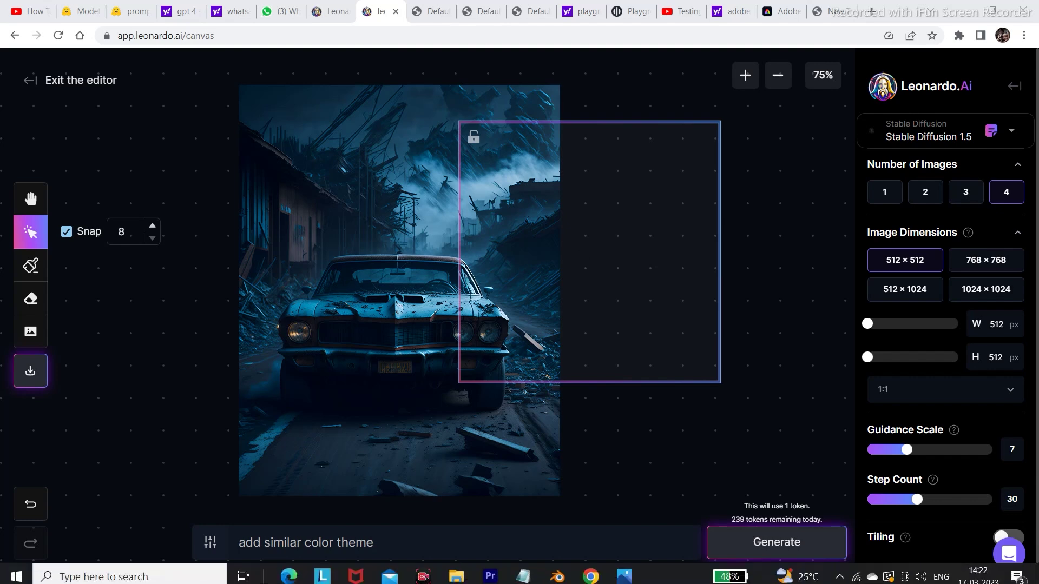
Preview the caricature portrait in Photos, then go to the Adobe Express project in Chrome
{"action": "mouse_move", "coordinate": [623, 574]}
{"action": "left_click", "coordinate": [705, 503]}
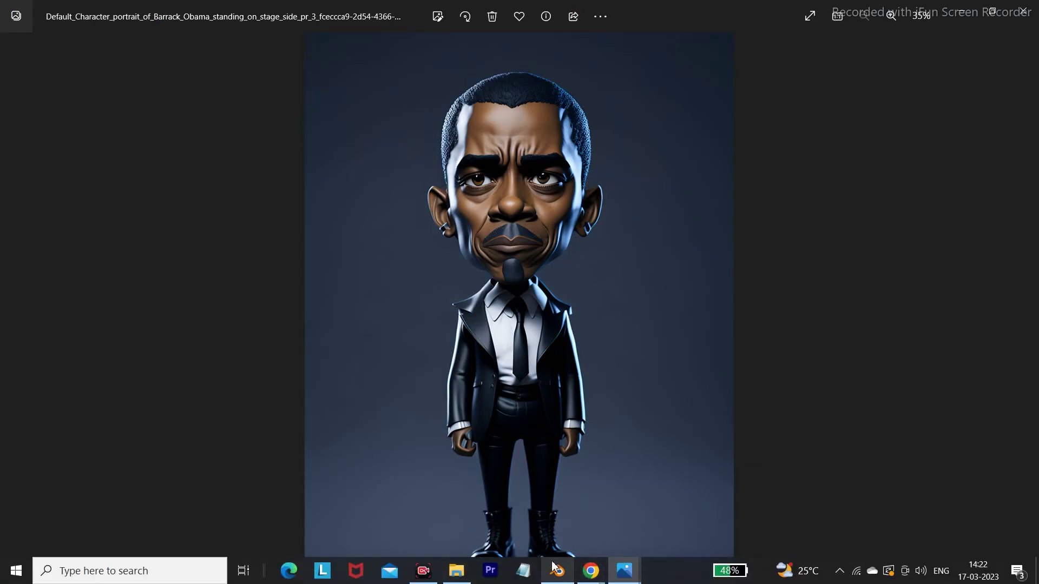
{"action": "mouse_move", "coordinate": [590, 578]}
{"action": "left_click", "coordinate": [724, 504]}
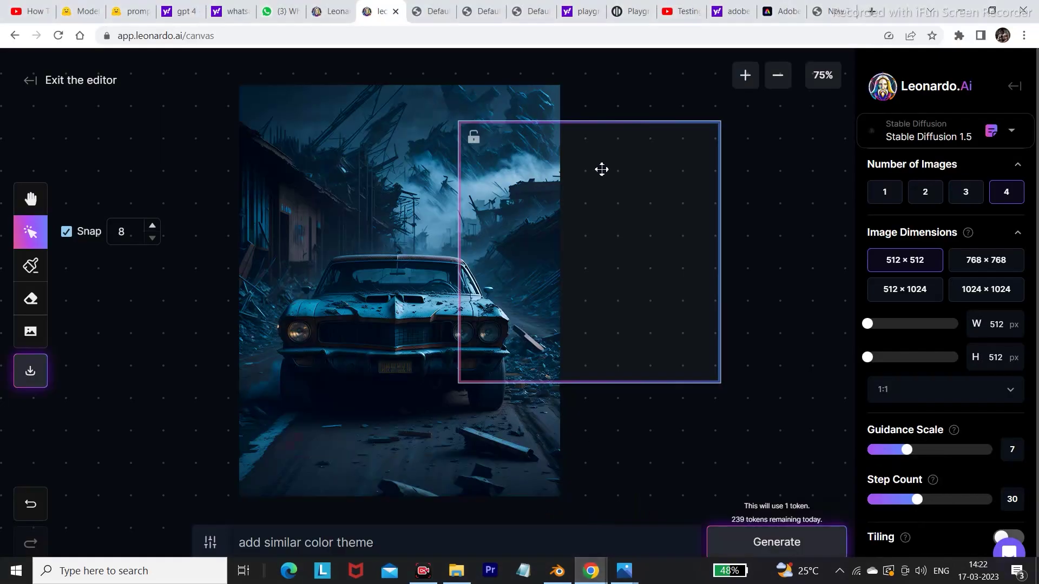
{"action": "left_click", "coordinate": [759, 14]}
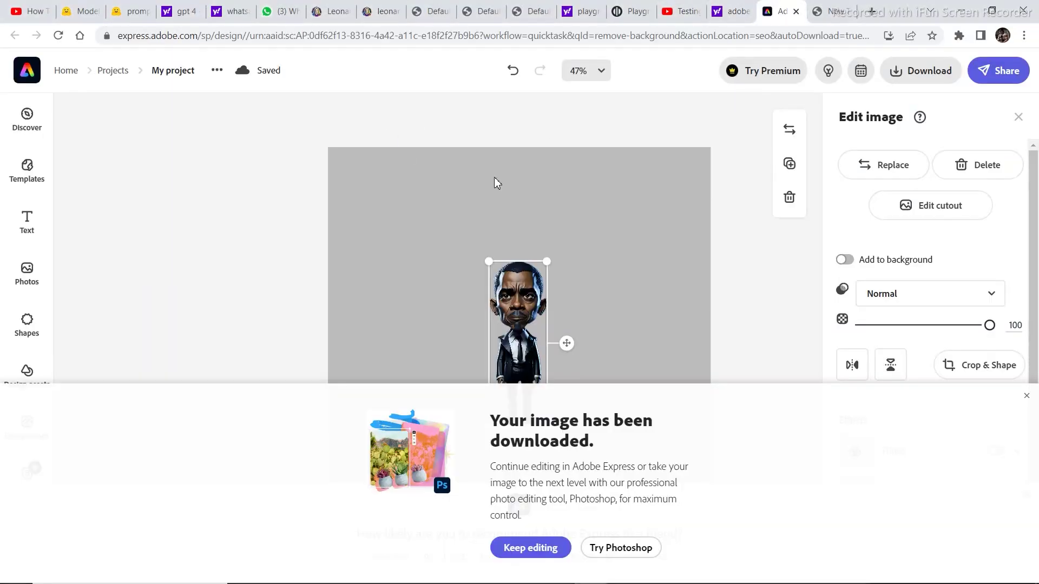
Upload the caricature portrait to Adobe Express's free background remover and download the cutout
{"action": "left_click", "coordinate": [736, 10]}
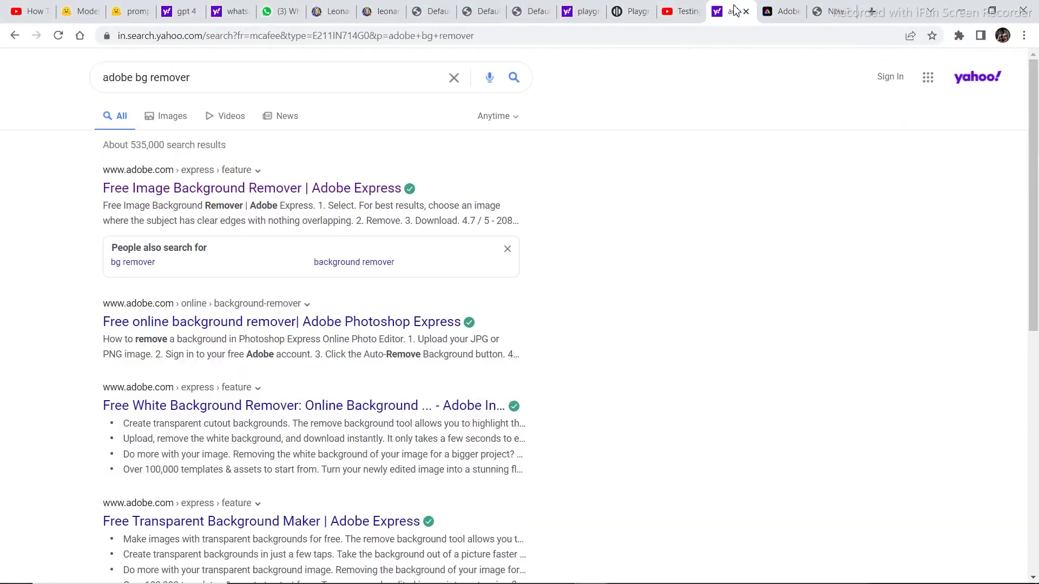
{"action": "left_click", "coordinate": [227, 193]}
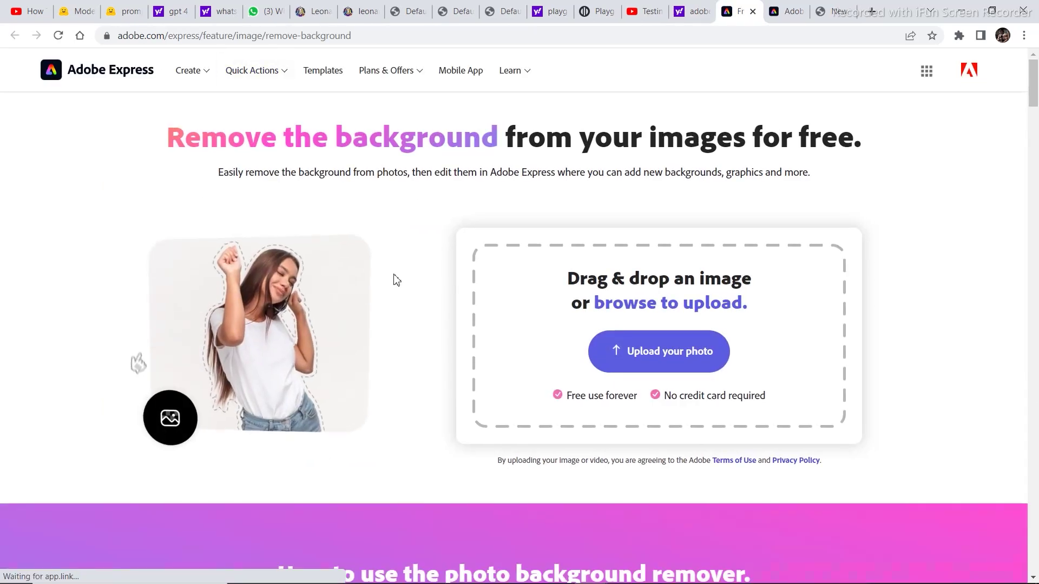
{"action": "left_click", "coordinate": [561, 377]}
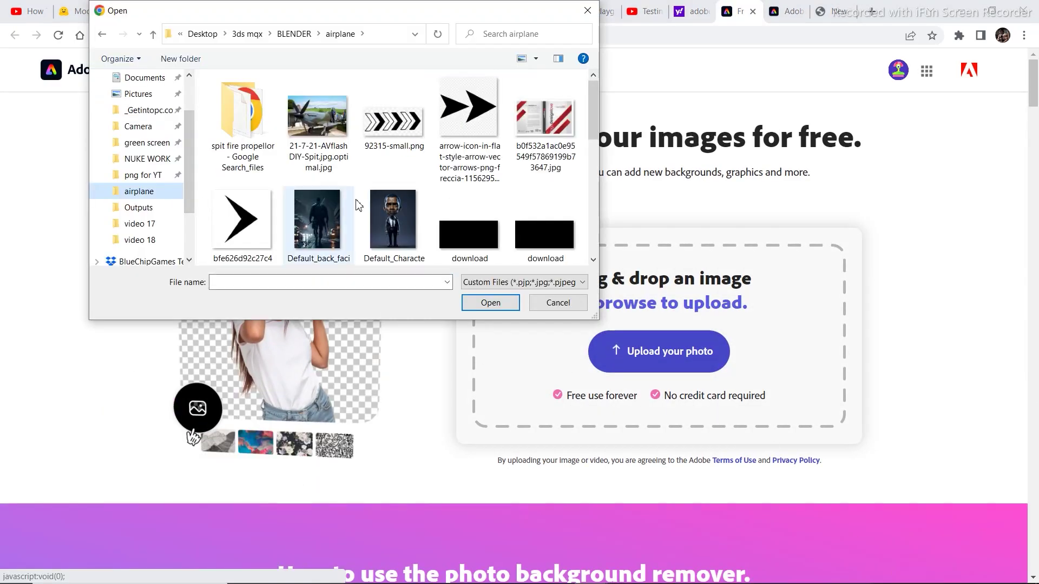
{"action": "left_click", "coordinate": [408, 221]}
{"action": "double_click", "coordinate": [408, 222]}
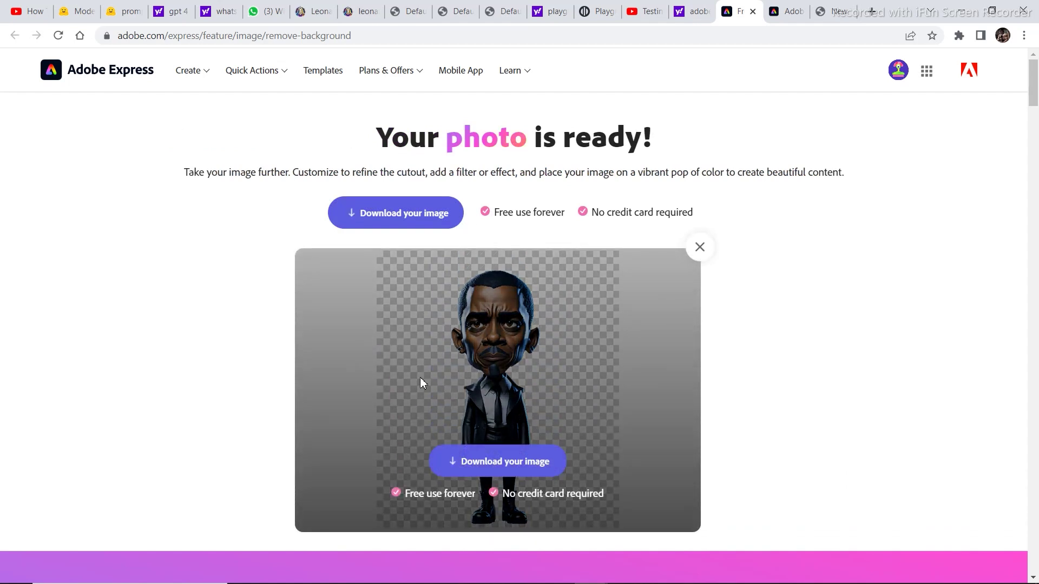
{"action": "left_click", "coordinate": [493, 466]}
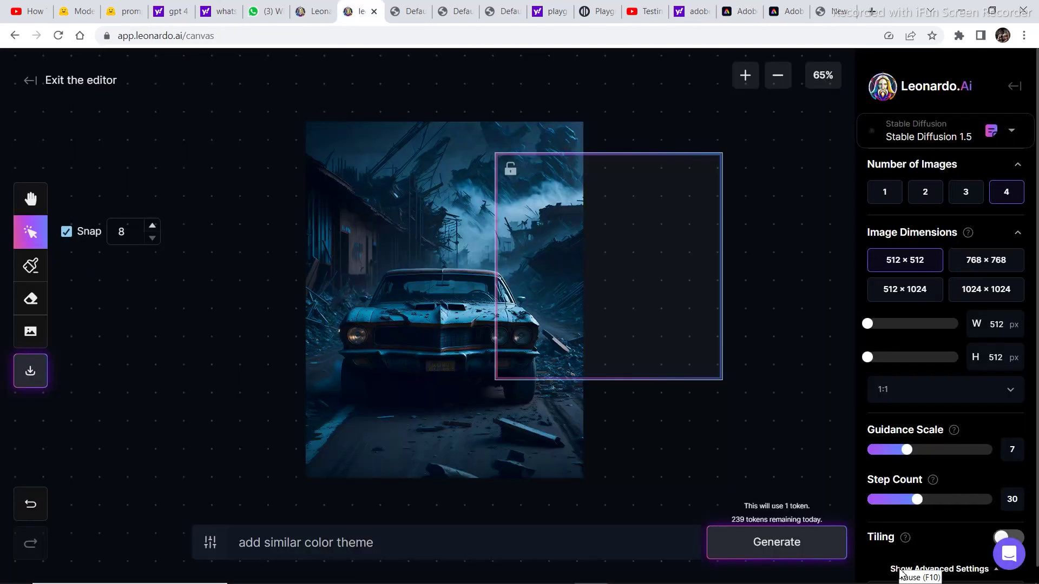
Upload My project (8).png from the Downloads folder onto the Leonardo.Ai canvas
{"action": "left_click", "coordinate": [28, 335]}
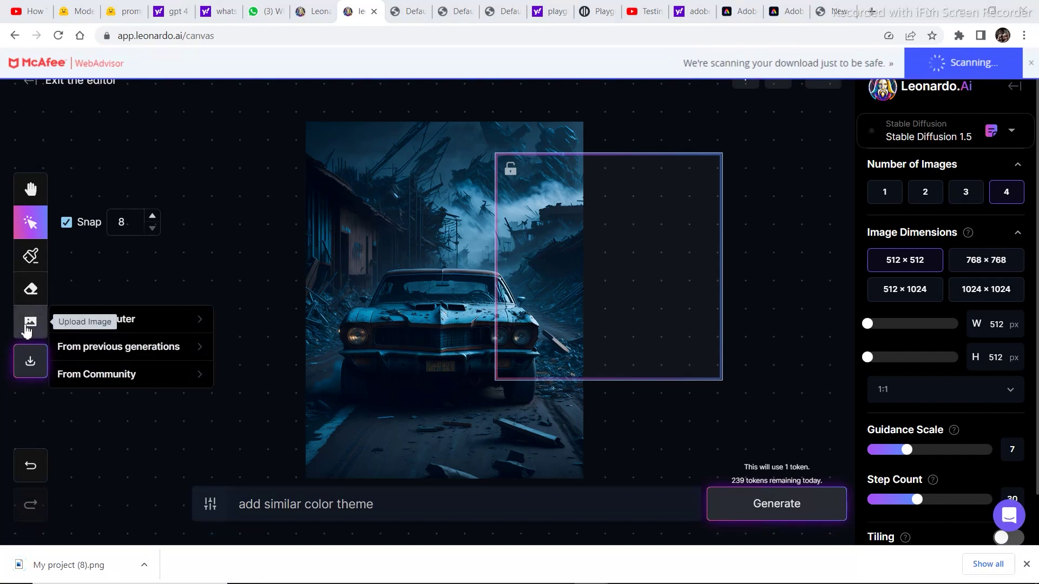
{"action": "left_click", "coordinate": [90, 328]}
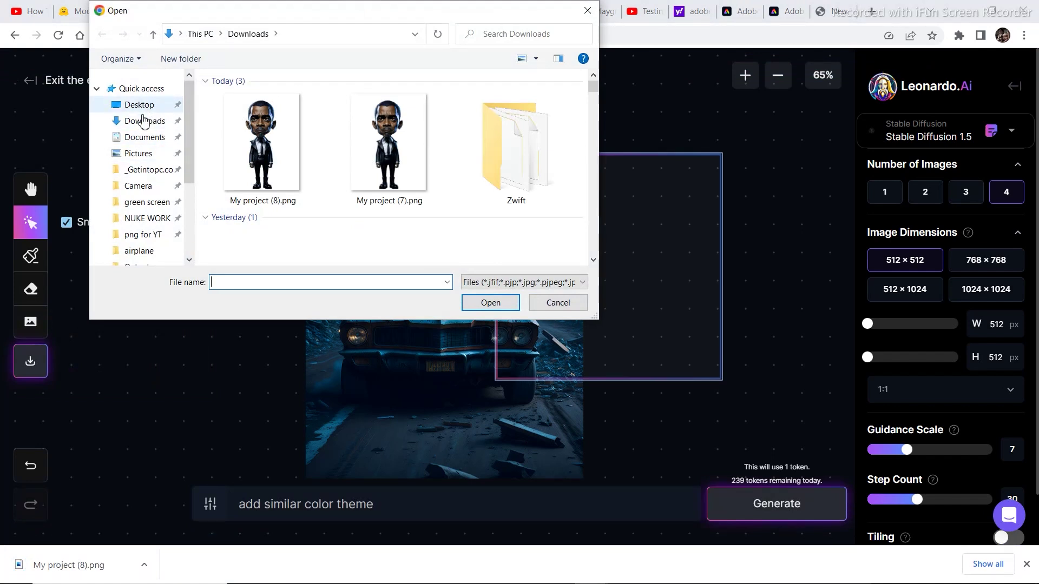
{"action": "left_click", "coordinate": [144, 120]}
{"action": "left_click_drag", "start_coordinate": [233, 135], "coordinate": [373, 210]}
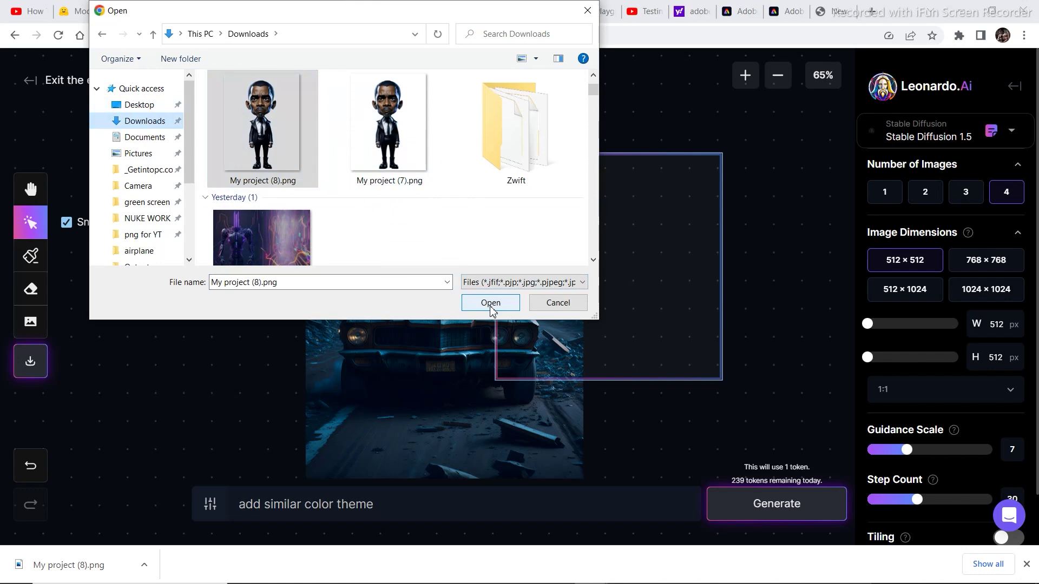
{"action": "left_click", "coordinate": [490, 303]}
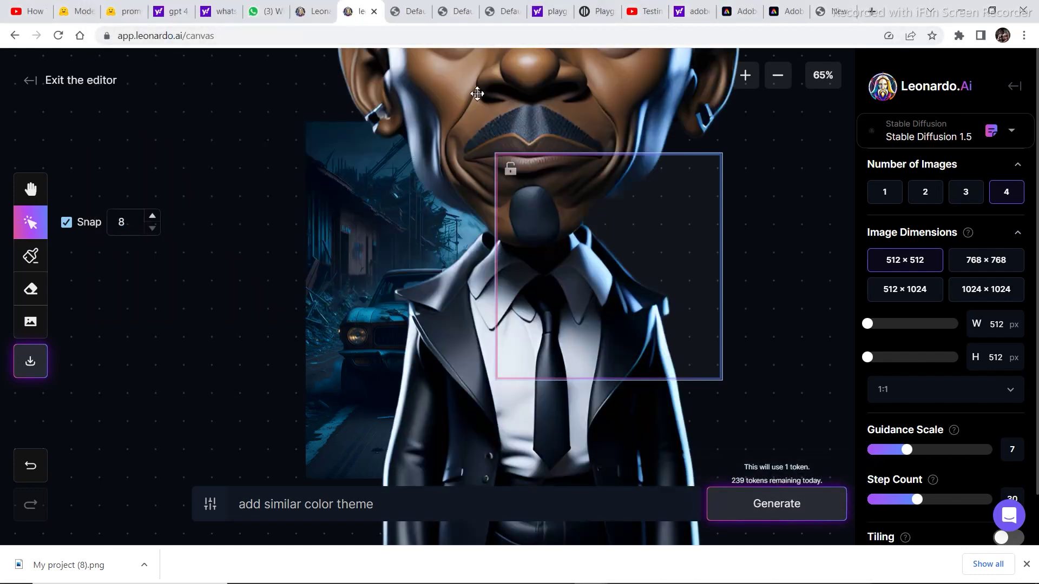
Shrink the caricature to a small figure left of the scene and lower the frame over the lower right
{"action": "left_click_drag", "start_coordinate": [477, 91], "coordinate": [342, 419]}
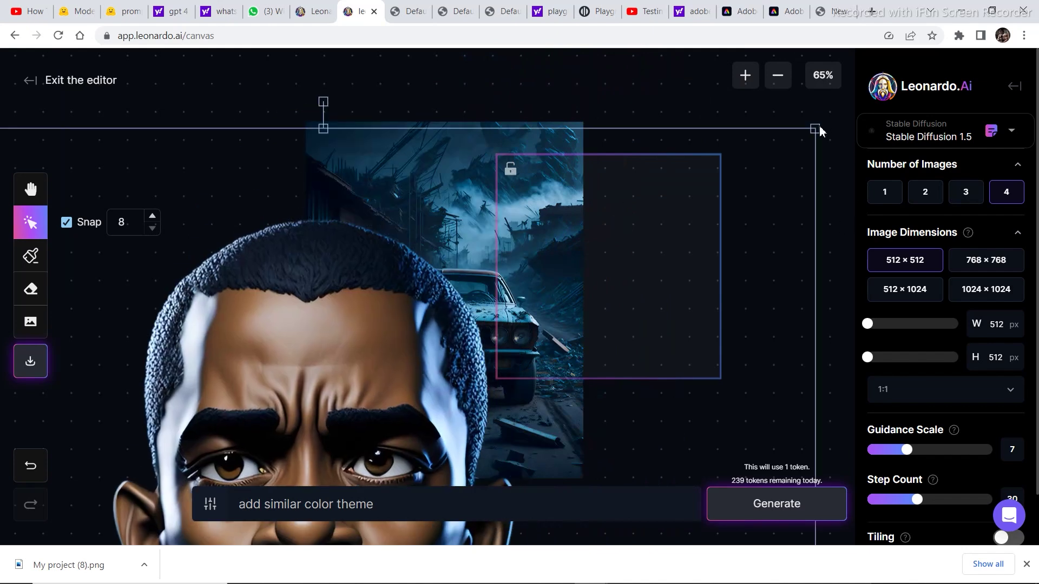
{"action": "left_click_drag", "start_coordinate": [820, 131], "coordinate": [330, 413]}
{"action": "left_click_drag", "start_coordinate": [277, 470], "coordinate": [409, 164]}
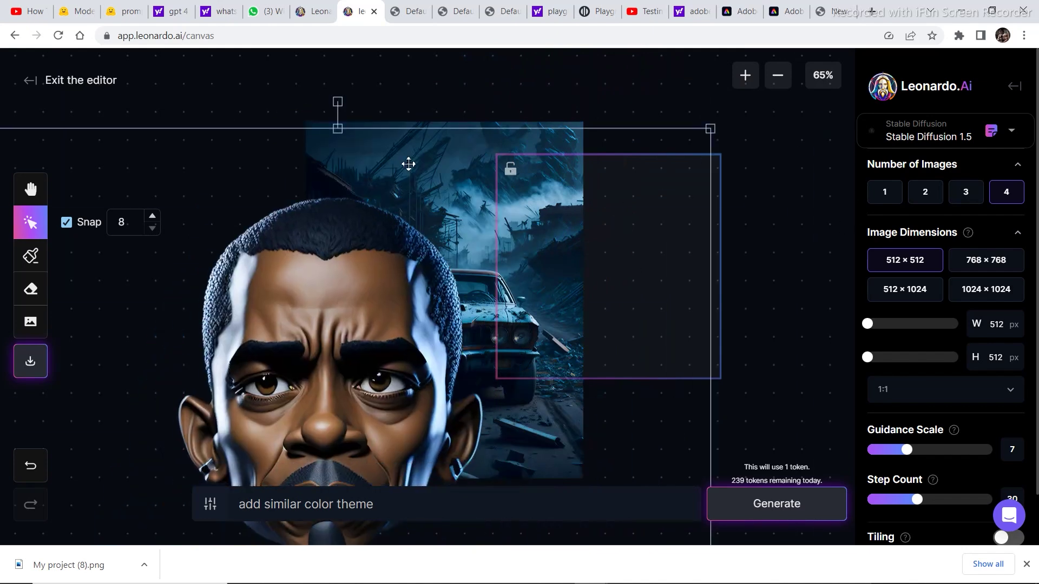
{"action": "left_click_drag", "start_coordinate": [702, 132], "coordinate": [654, 123]}
{"action": "left_click_drag", "start_coordinate": [785, 108], "coordinate": [441, 366]}
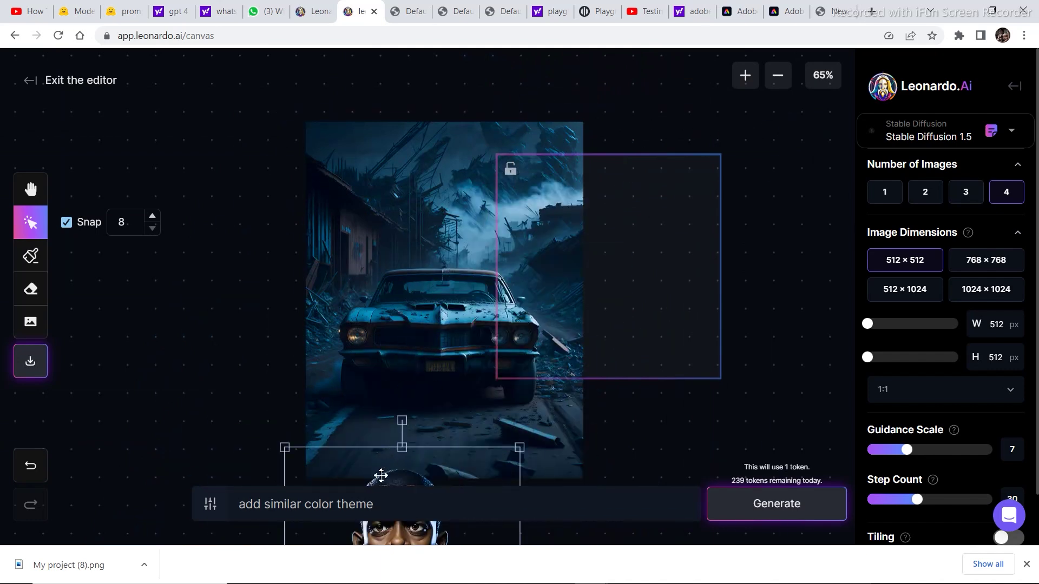
{"action": "left_click_drag", "start_coordinate": [378, 475], "coordinate": [392, 195]}
{"action": "left_click_drag", "start_coordinate": [531, 168], "coordinate": [482, 229]}
{"action": "left_click_drag", "start_coordinate": [375, 328], "coordinate": [190, 244]}
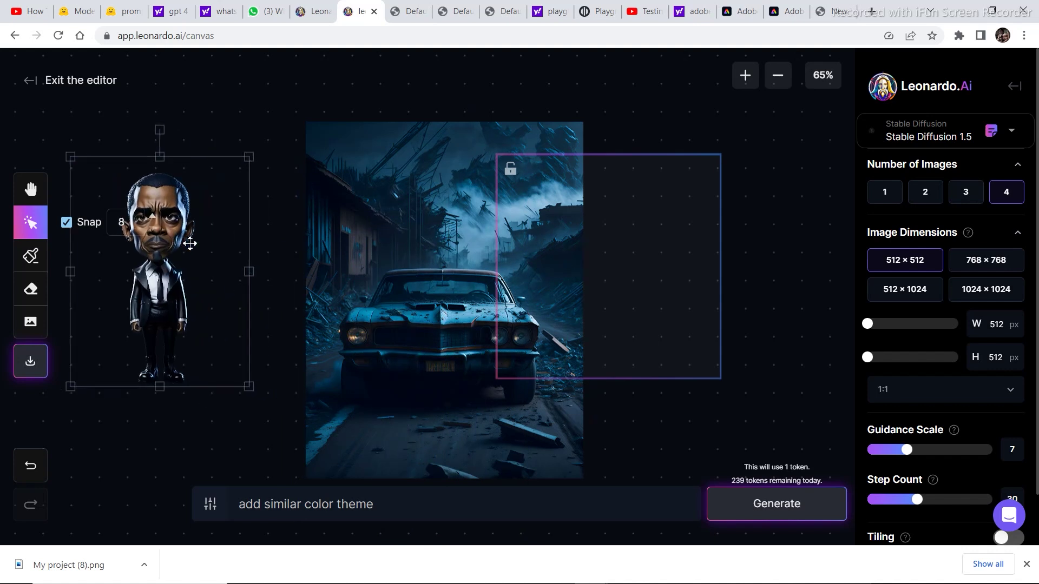
{"action": "left_click_drag", "start_coordinate": [622, 255], "coordinate": [614, 358]}
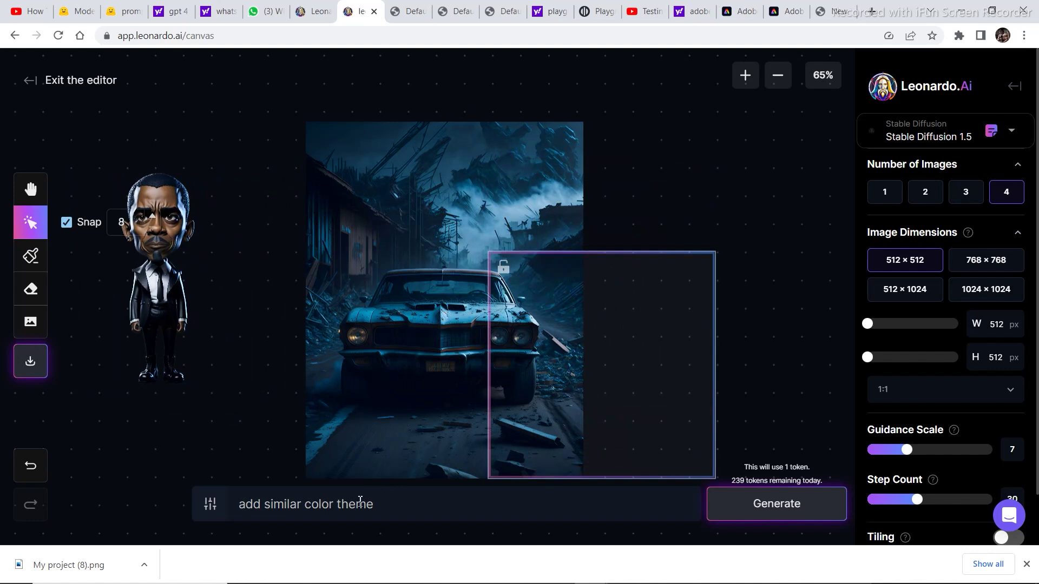
Replace the prompt with 'generate dark atmosphere , destruction grey look' and generate the frame
{"action": "left_click_drag", "start_coordinate": [379, 505], "coordinate": [238, 511]}
{"action": "key", "text": "BackSpace"}
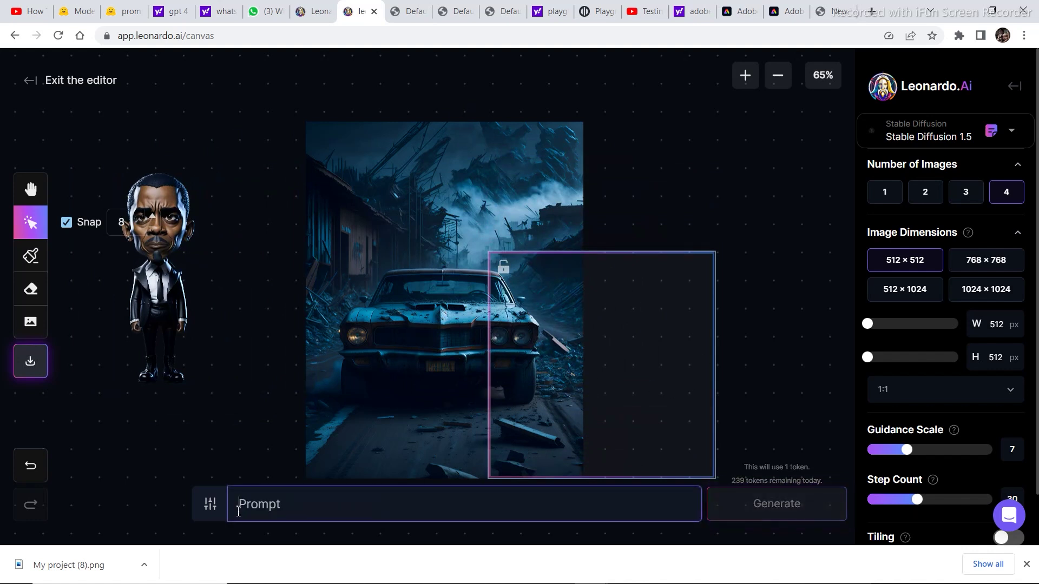
{"action": "type", "text": "add similar atmosphere"}
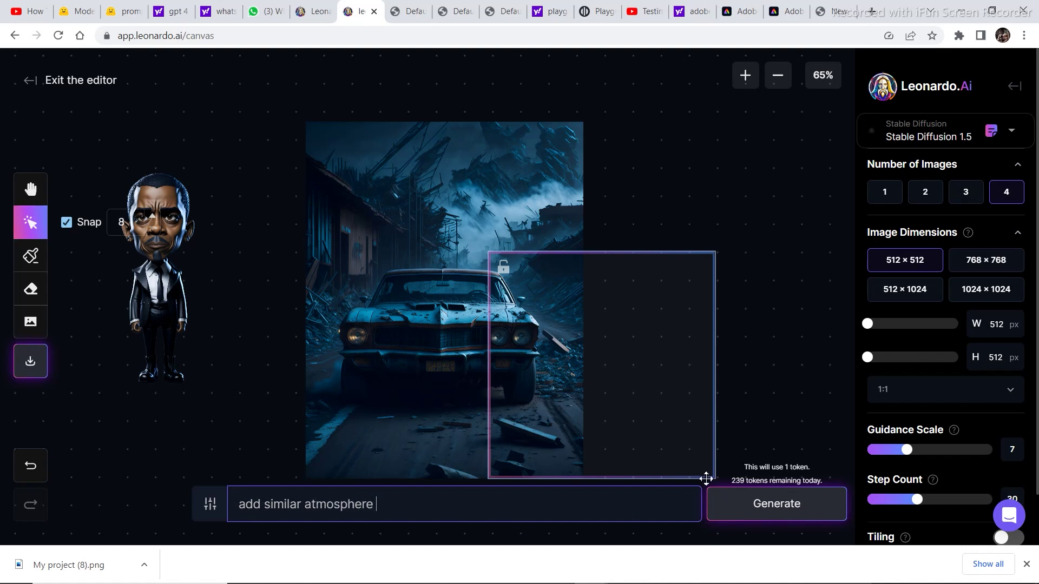
{"action": "left_click", "coordinate": [754, 503]}
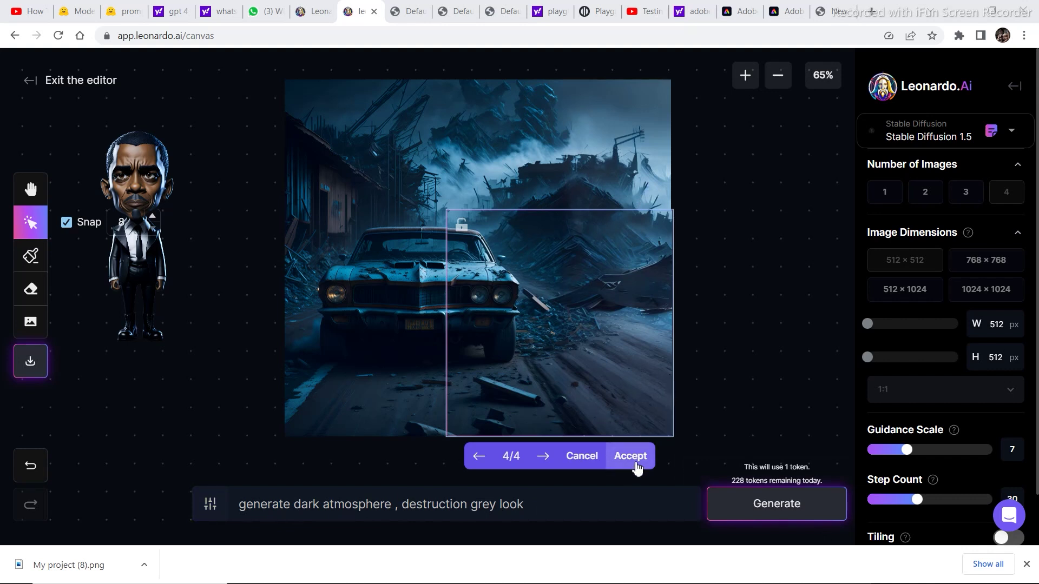
Accept the generated street extension and stand the caricature on the road right of the car
{"action": "left_click", "coordinate": [631, 456]}
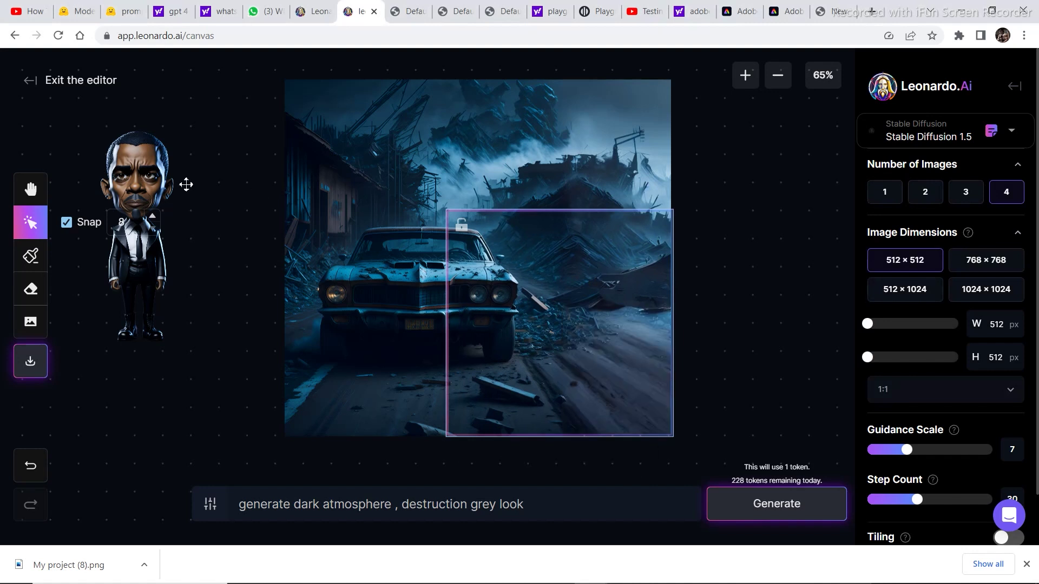
{"action": "left_click_drag", "start_coordinate": [134, 177], "coordinate": [217, 200]}
{"action": "key", "text": "Delete"}
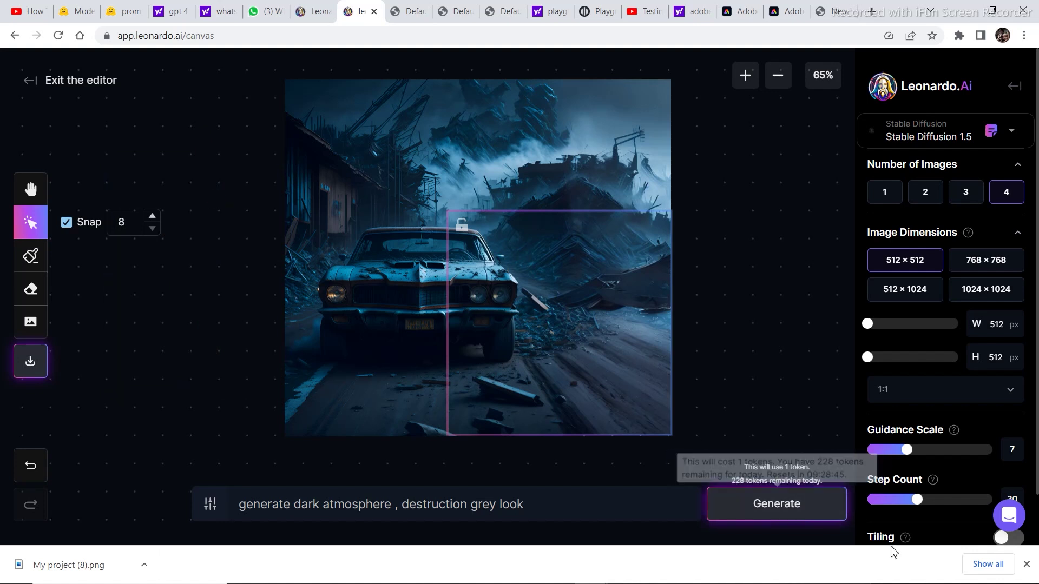
{"action": "key", "text": "ctrl+z"}
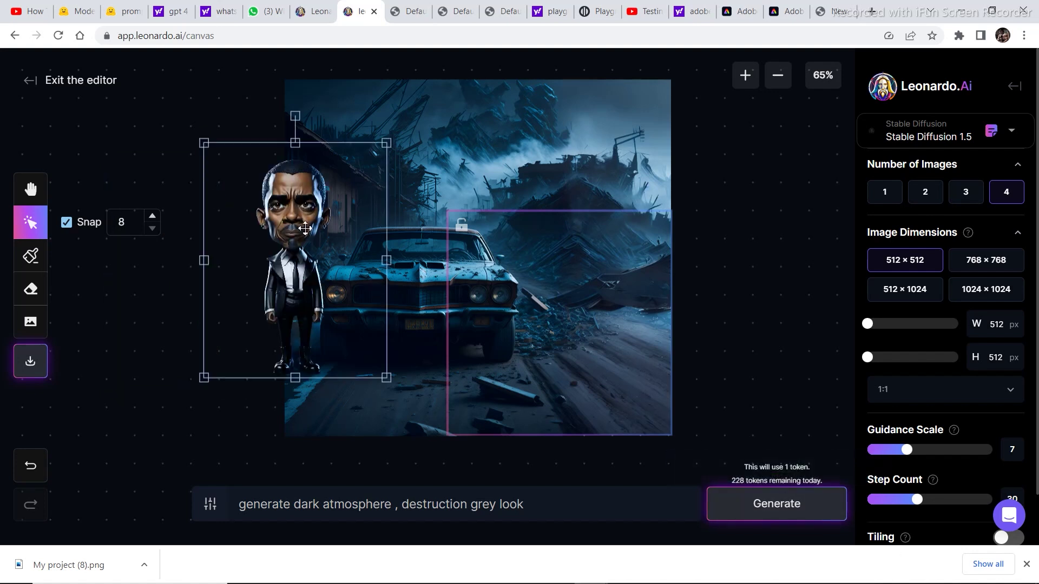
{"action": "left_click_drag", "start_coordinate": [305, 229], "coordinate": [587, 230]}
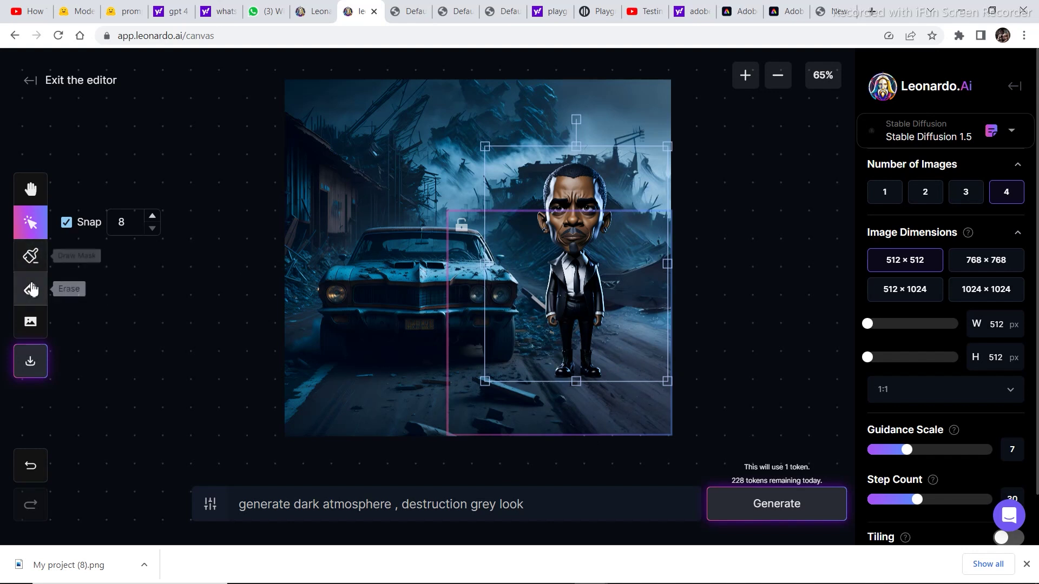
Mask the ground beneath the caricature's feet with an enlarged brush
{"action": "left_click", "coordinate": [30, 258]}
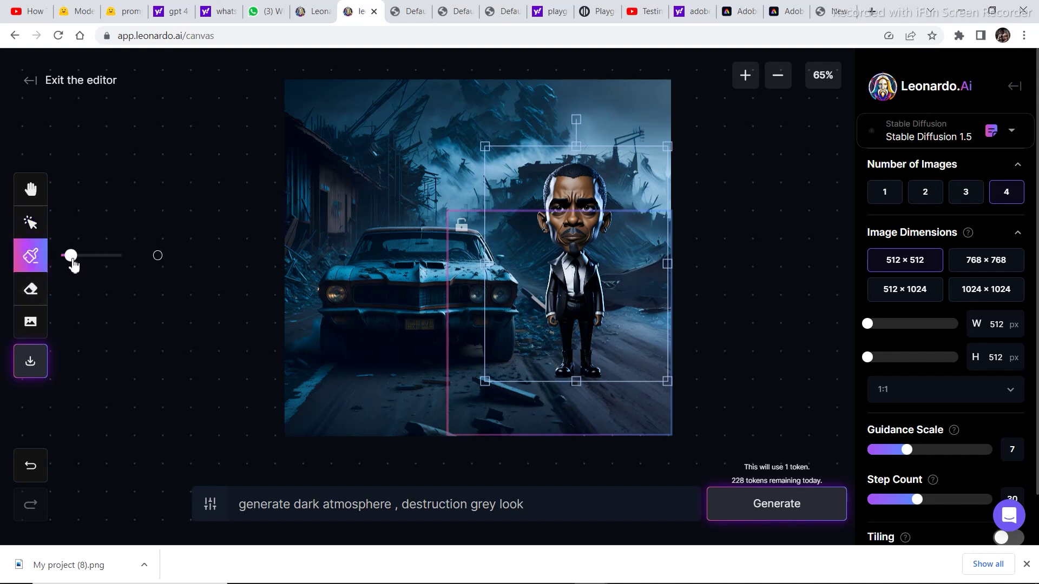
{"action": "left_click_drag", "start_coordinate": [70, 255], "coordinate": [96, 255]}
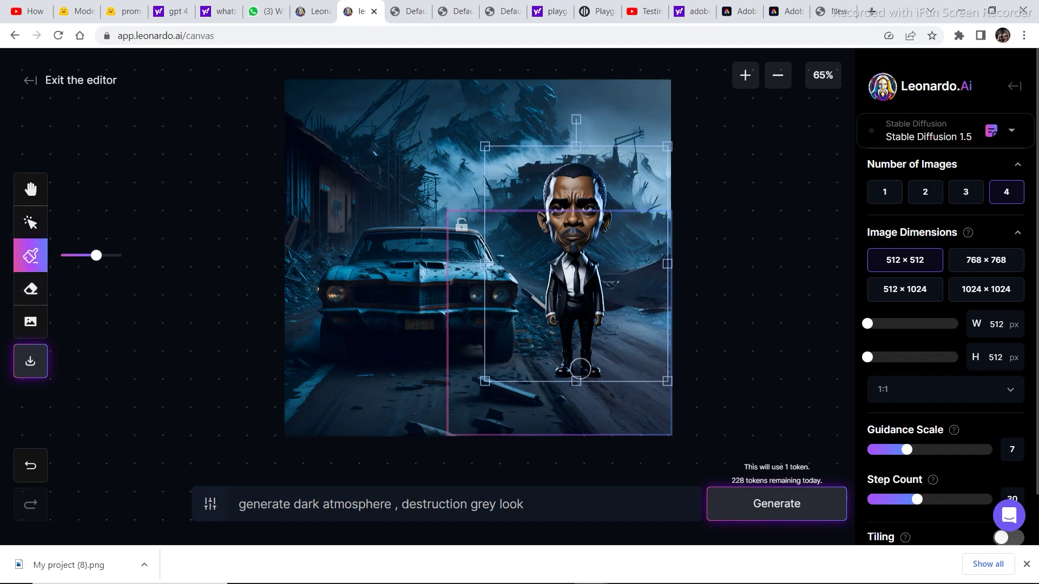
{"action": "mouse_move", "coordinate": [550, 372]}
{"action": "left_mouse_down"}
{"action": "mouse_move", "coordinate": [605, 387]}
{"action": "mouse_move", "coordinate": [608, 373]}
{"action": "mouse_move", "coordinate": [596, 386]}
{"action": "mouse_move", "coordinate": [575, 381]}
{"action": "mouse_move", "coordinate": [595, 384]}
{"action": "mouse_move", "coordinate": [613, 369]}
{"action": "mouse_move", "coordinate": [600, 367]}
{"action": "mouse_move", "coordinate": [612, 371]}
{"action": "mouse_move", "coordinate": [605, 384]}
{"action": "mouse_move", "coordinate": [554, 388]}
{"action": "mouse_move", "coordinate": [608, 390]}
{"action": "mouse_move", "coordinate": [553, 396]}
{"action": "mouse_move", "coordinate": [611, 400]}
{"action": "mouse_move", "coordinate": [574, 414]}
{"action": "mouse_move", "coordinate": [601, 427]}
{"action": "left_mouse_up"}
Change the prompt to 'add shadows' and generate inside the masked area
{"action": "left_click_drag", "start_coordinate": [530, 516], "coordinate": [231, 509]}
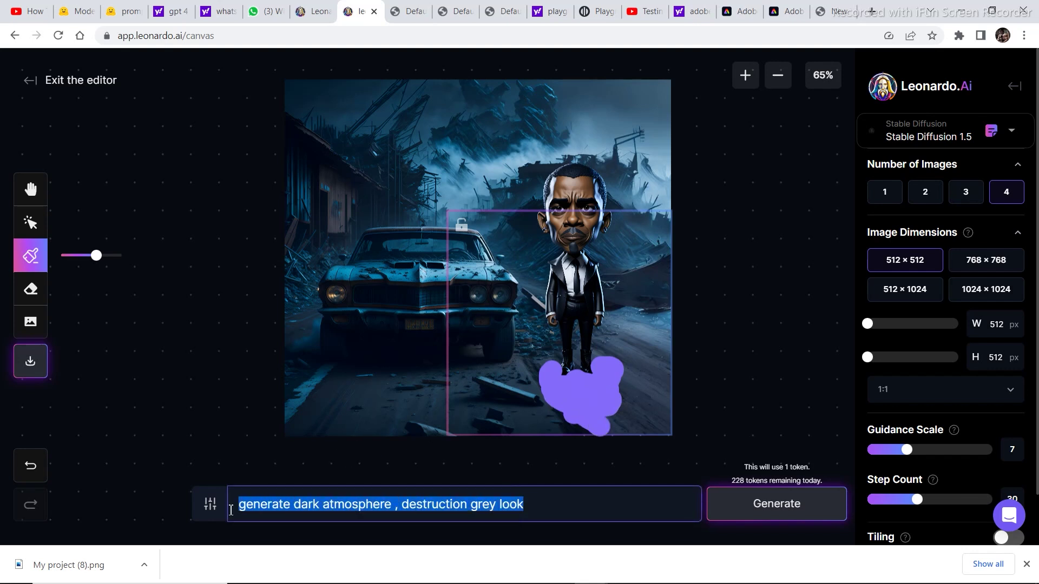
{"action": "key", "text": "BackSpace"}
{"action": "type", "text": "add"}
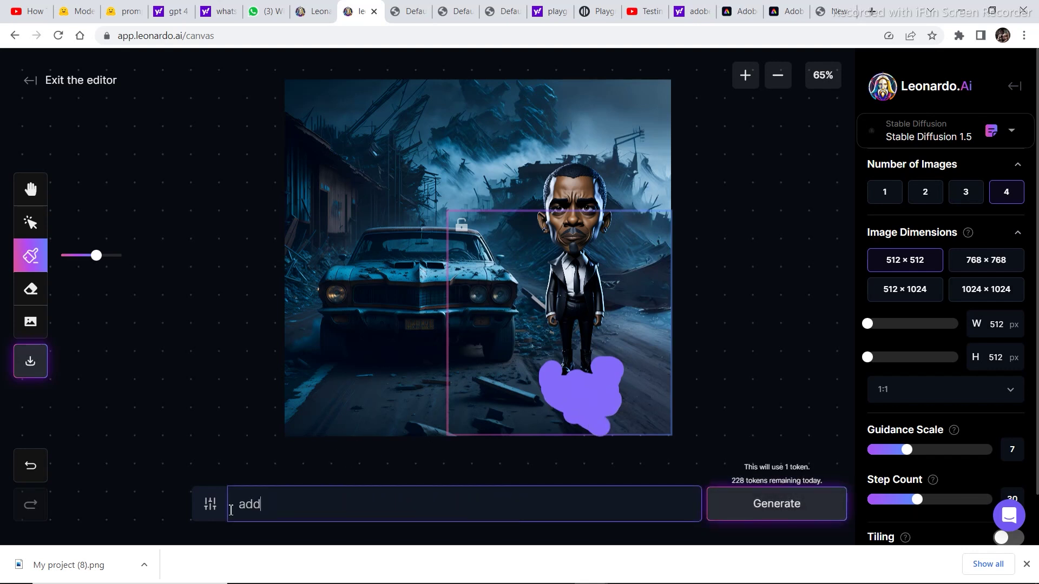
{"action": "type", "text": " shadows"}
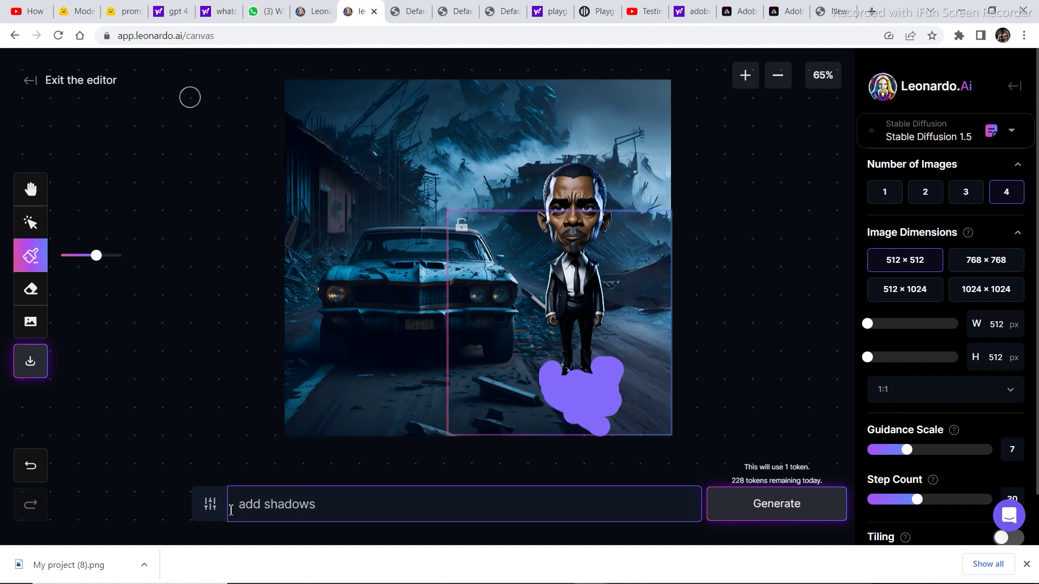
{"action": "left_click", "coordinate": [777, 505]}
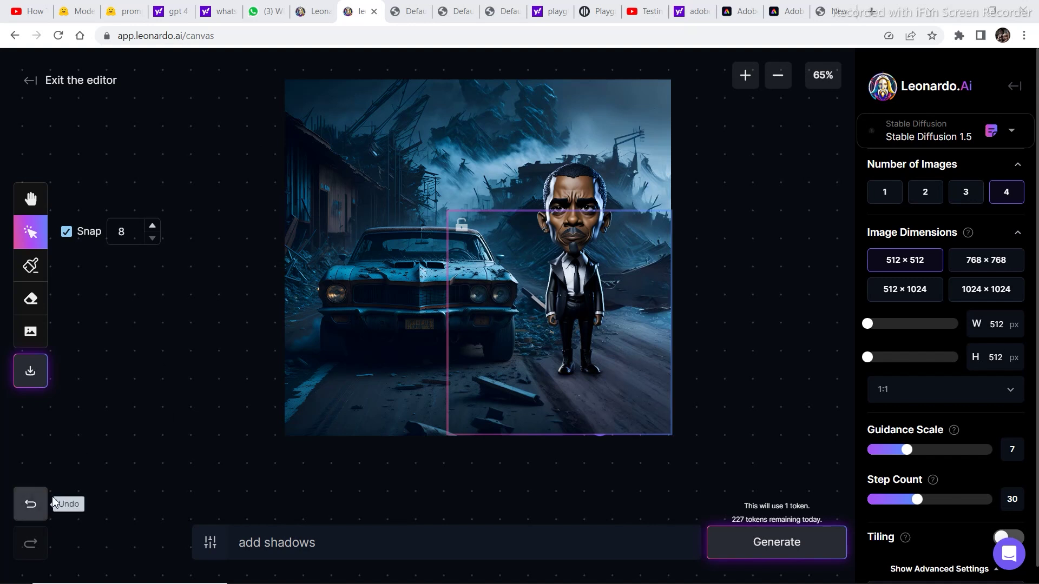
Undo the last three canvas edits and delete the suited character from the canvas
{"action": "left_click", "coordinate": [30, 508]}
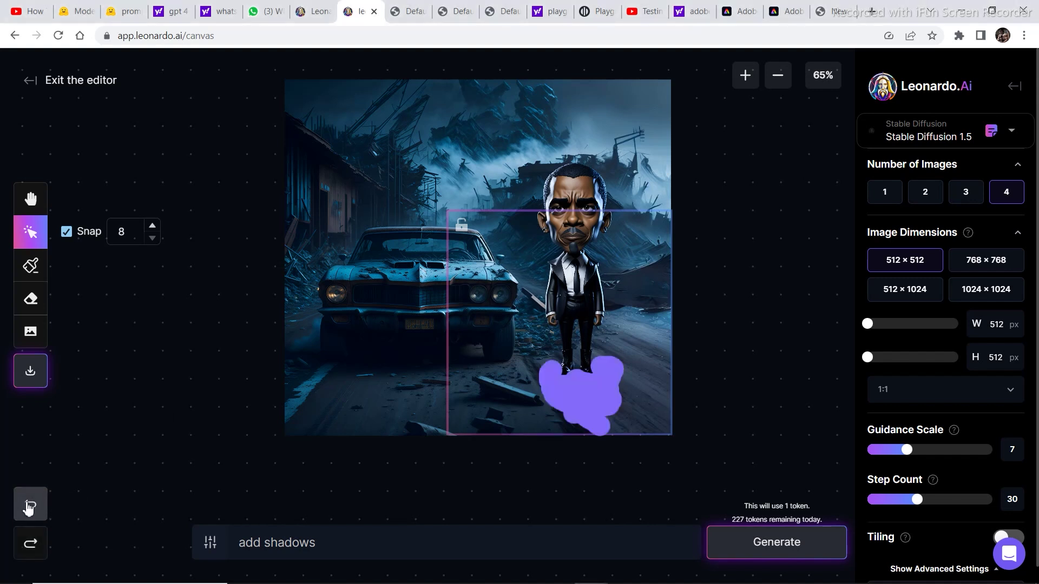
{"action": "left_click", "coordinate": [30, 507]}
{"action": "left_click", "coordinate": [30, 507]}
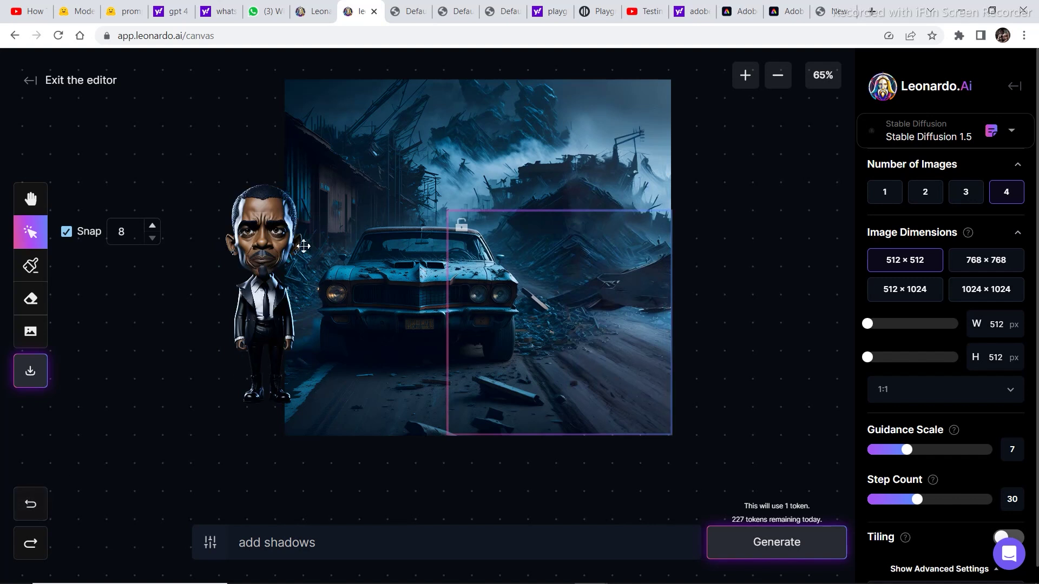
{"action": "left_click_drag", "start_coordinate": [273, 256], "coordinate": [166, 175]}
{"action": "key", "text": "Delete"}
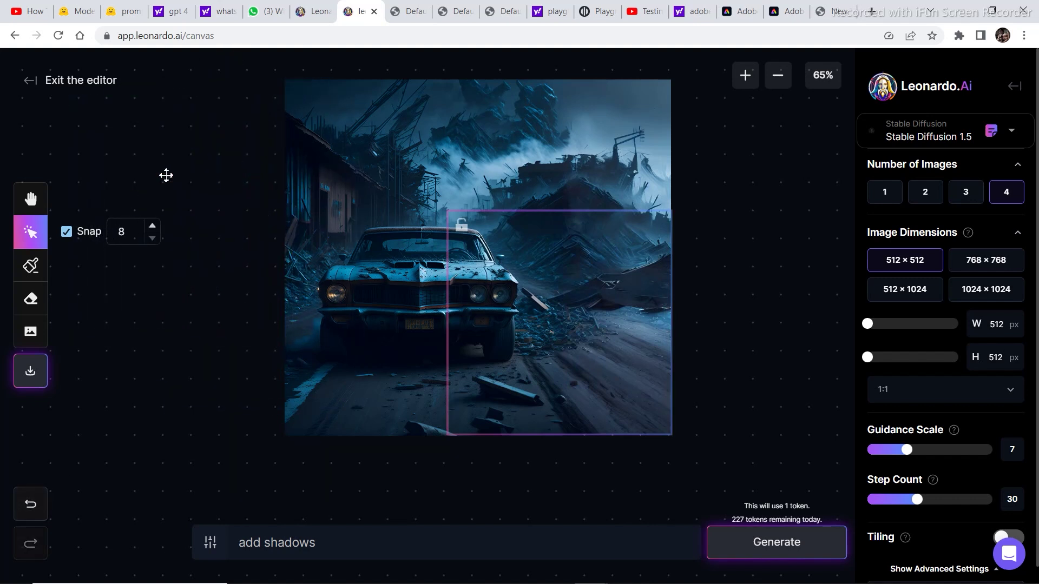
Start an image upload from the computer, then return to the Leonardo.Ai home page
{"action": "left_click", "coordinate": [32, 332]}
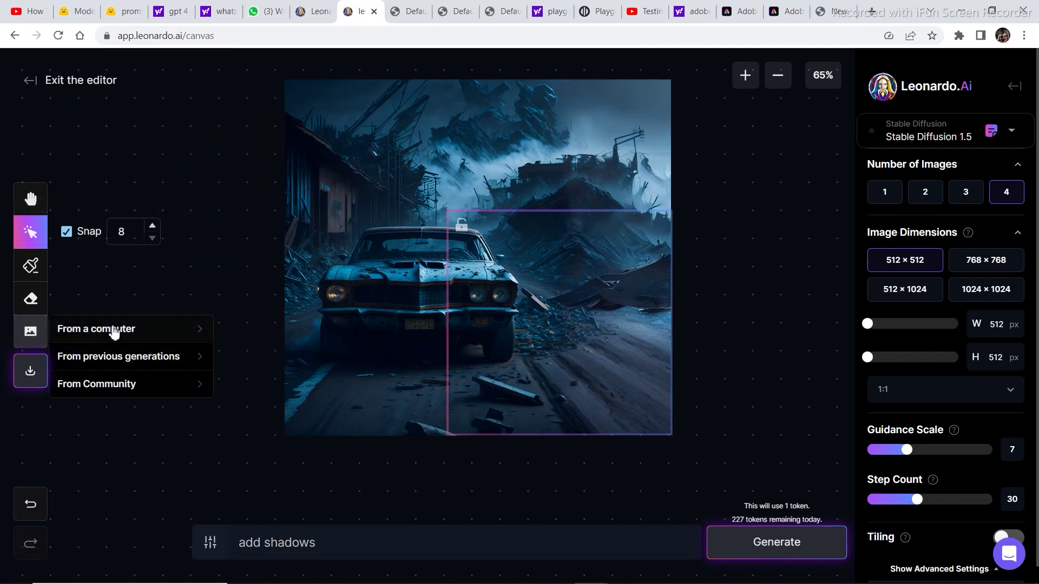
{"action": "left_click", "coordinate": [156, 331]}
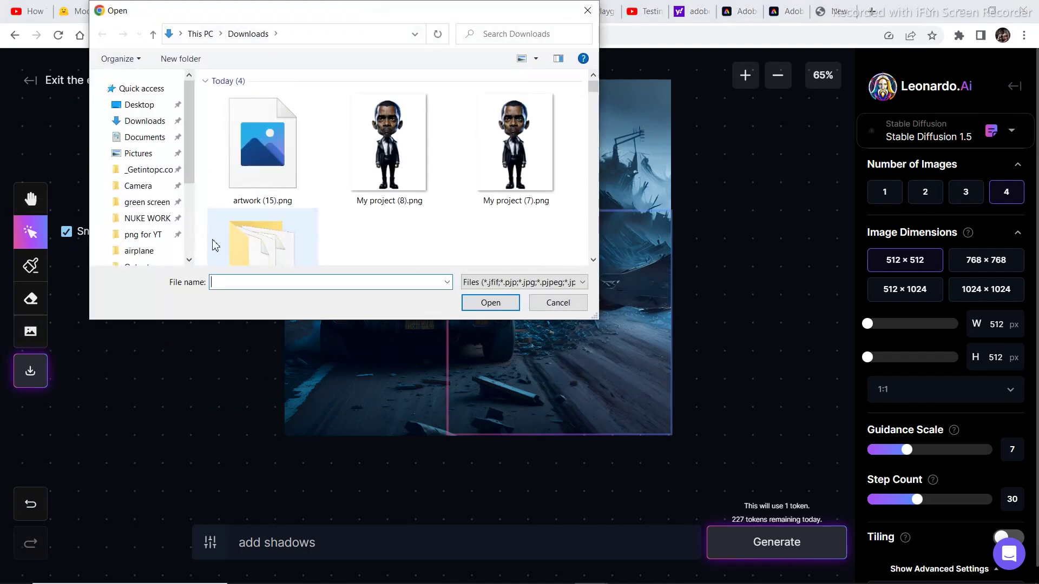
{"action": "left_click_drag", "start_coordinate": [592, 86], "coordinate": [592, 103]}
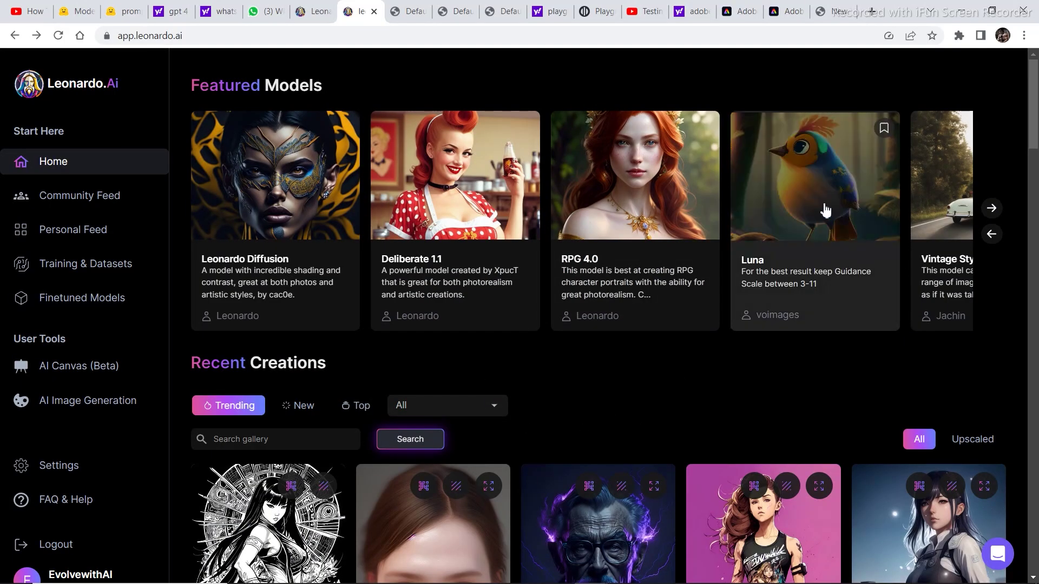
Save the hooded katana soldier image from Recent Creations as a JPG in the airplane folder
{"action": "left_click_drag", "start_coordinate": [1031, 127], "coordinate": [1036, 538]}
{"action": "left_click", "coordinate": [599, 322]}
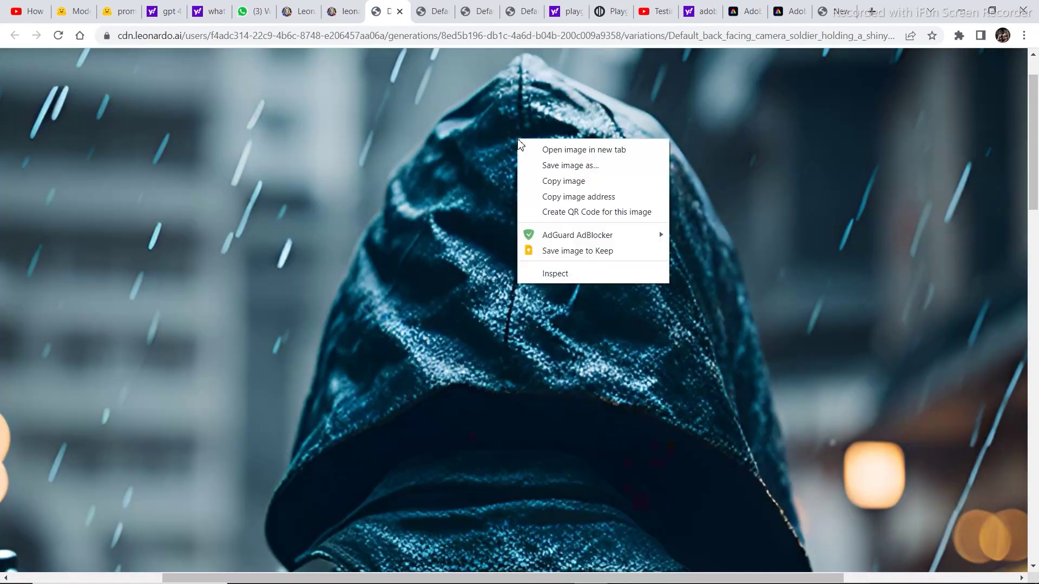
{"action": "left_click", "coordinate": [536, 165]}
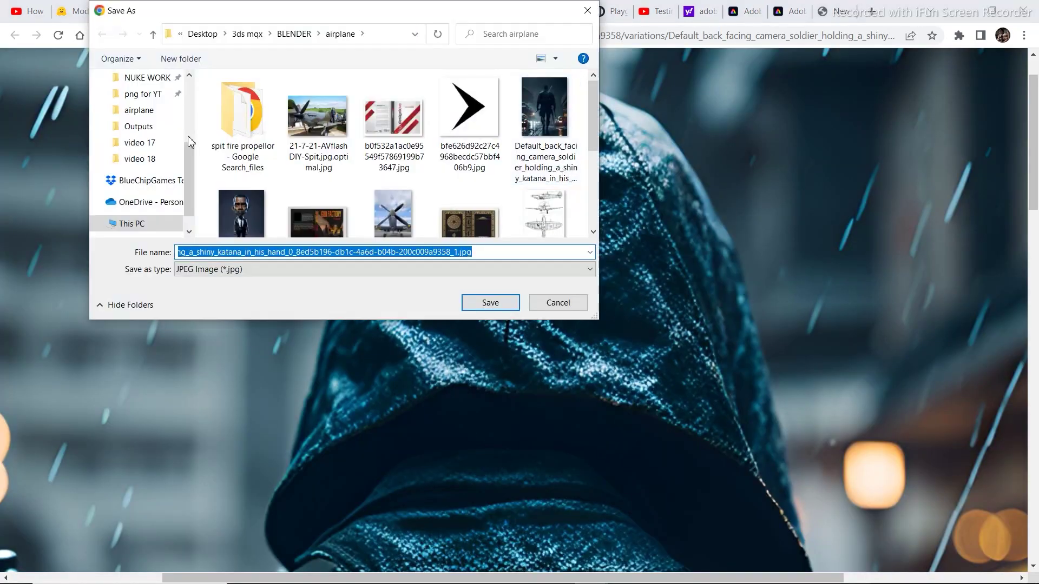
{"action": "left_click_drag", "start_coordinate": [187, 154], "coordinate": [186, 73]}
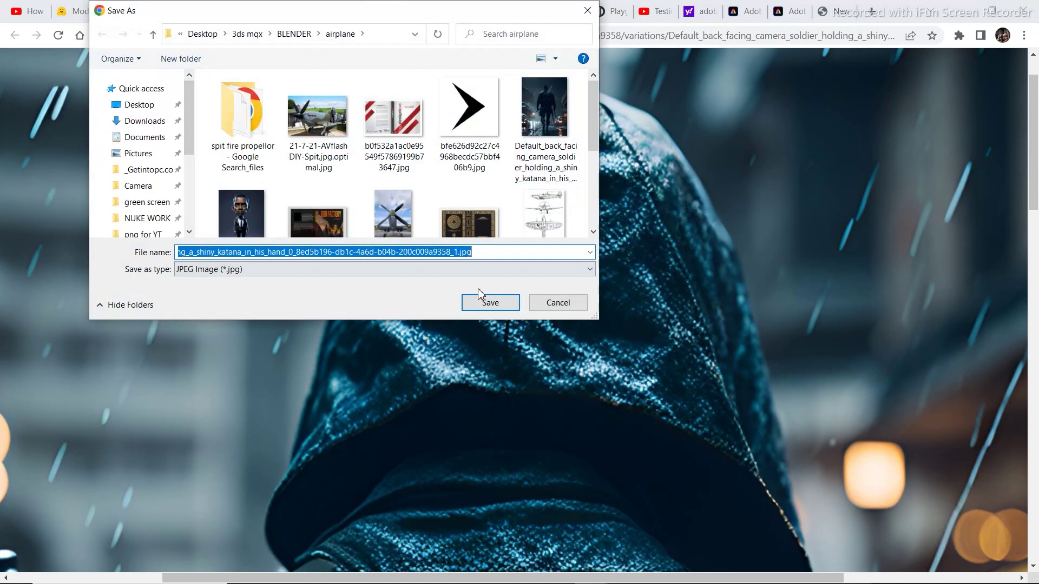
{"action": "left_click", "coordinate": [490, 303]}
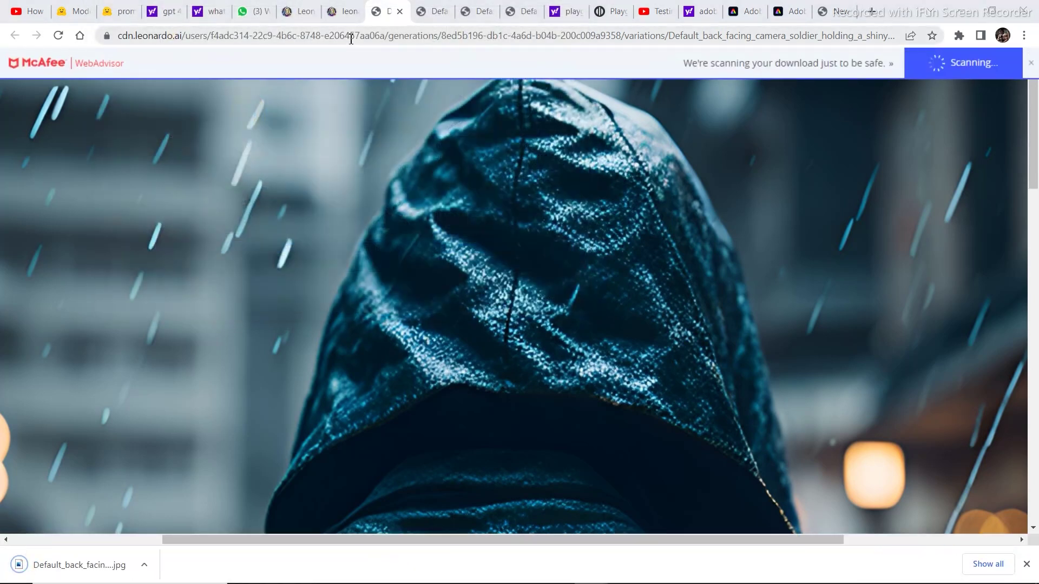
Close the soldier image's details and scroll through the Leonardo.Ai gallery
{"action": "left_click", "coordinate": [346, 11]}
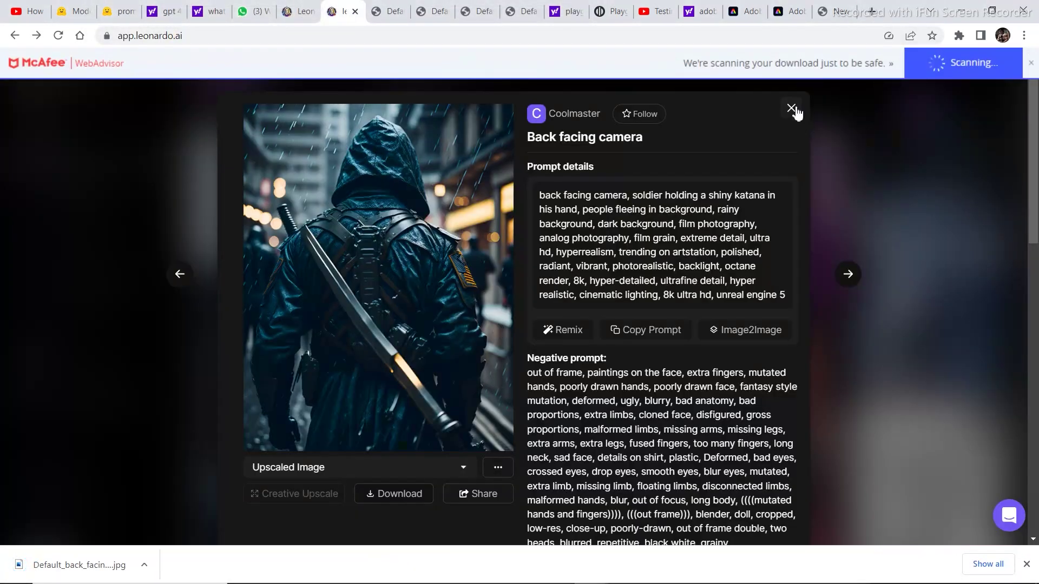
{"action": "left_click", "coordinate": [791, 108]}
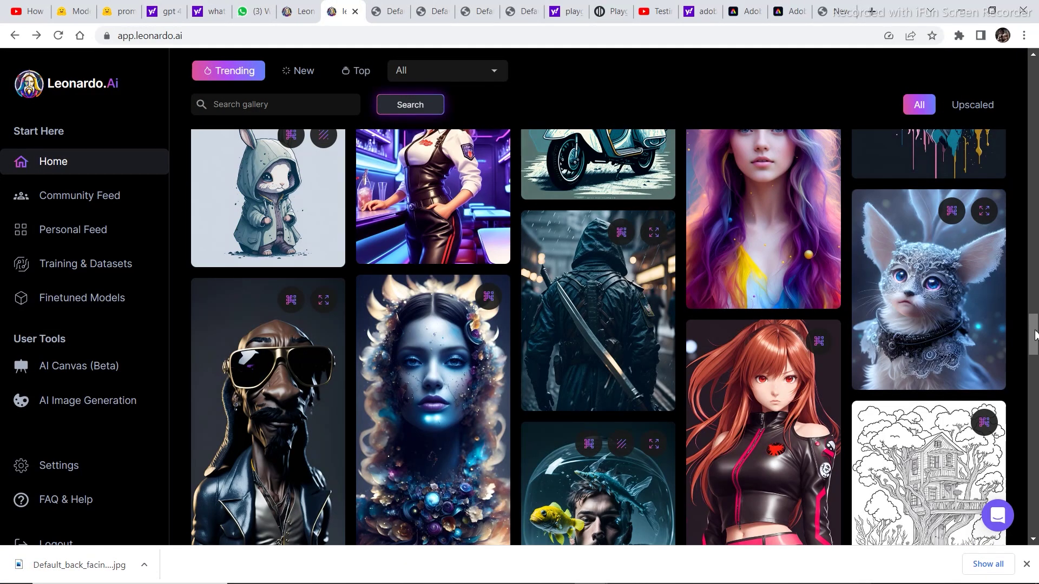
{"action": "left_click_drag", "start_coordinate": [1034, 335], "coordinate": [1035, 407]}
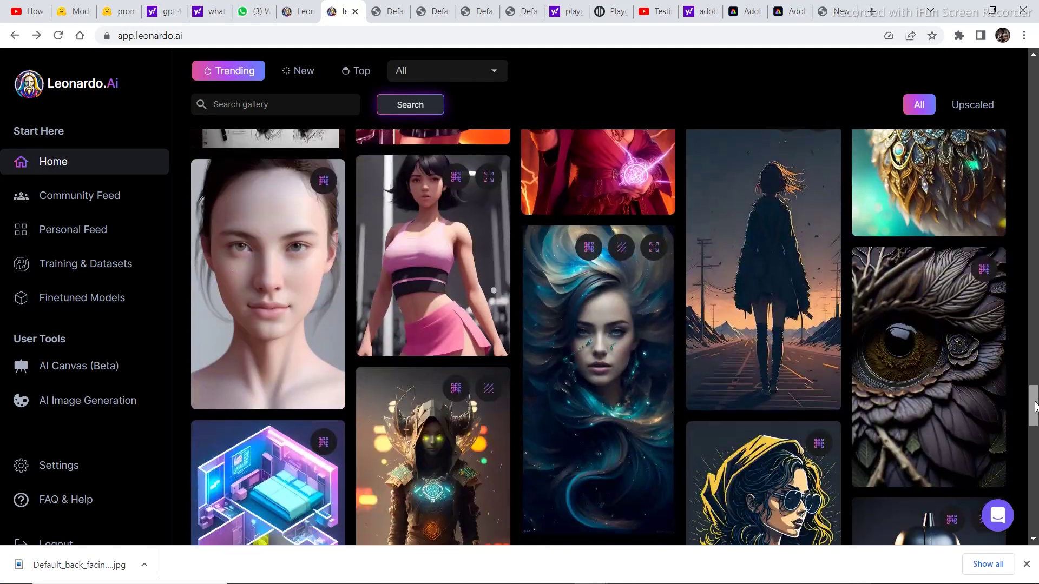
{"action": "left_click_drag", "start_coordinate": [1035, 407], "coordinate": [1035, 408]}
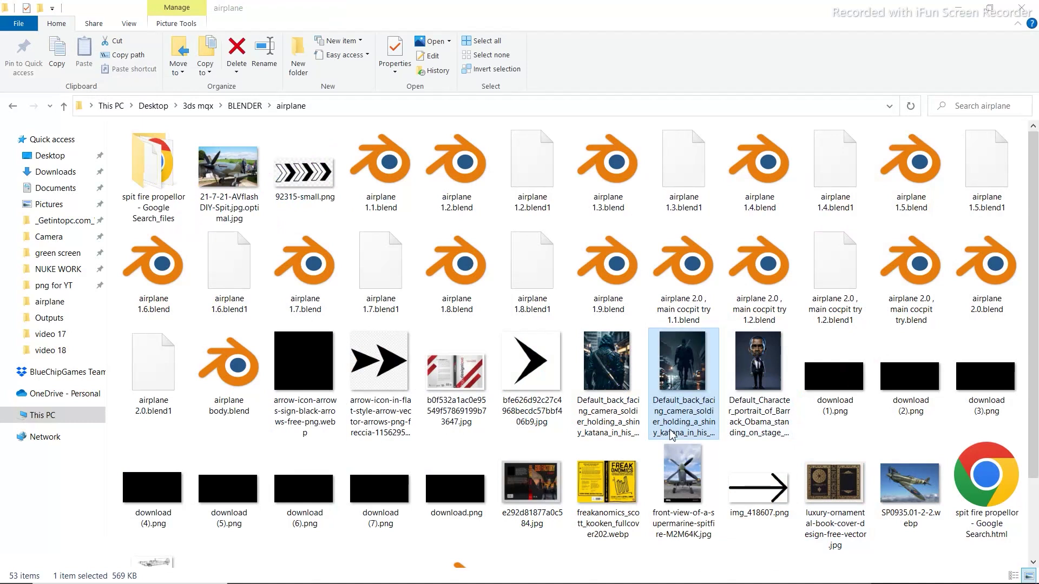
Preview the saved back-facing soldier JPG, then return to the Leonardo.Ai browser window
{"action": "double_click", "coordinate": [663, 362]}
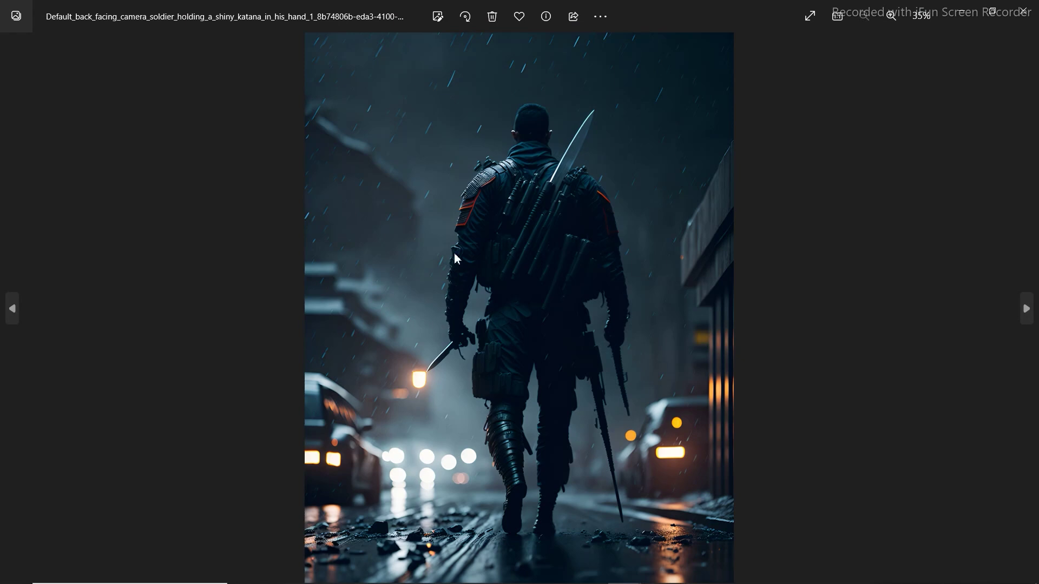
{"action": "left_click", "coordinate": [1022, 11]}
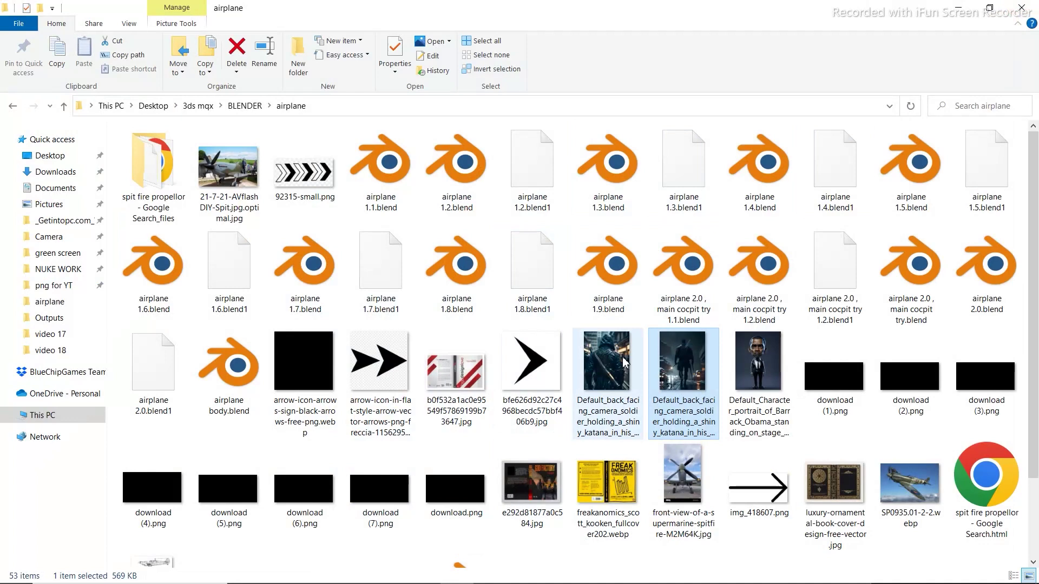
{"action": "mouse_move", "coordinate": [649, 582]}
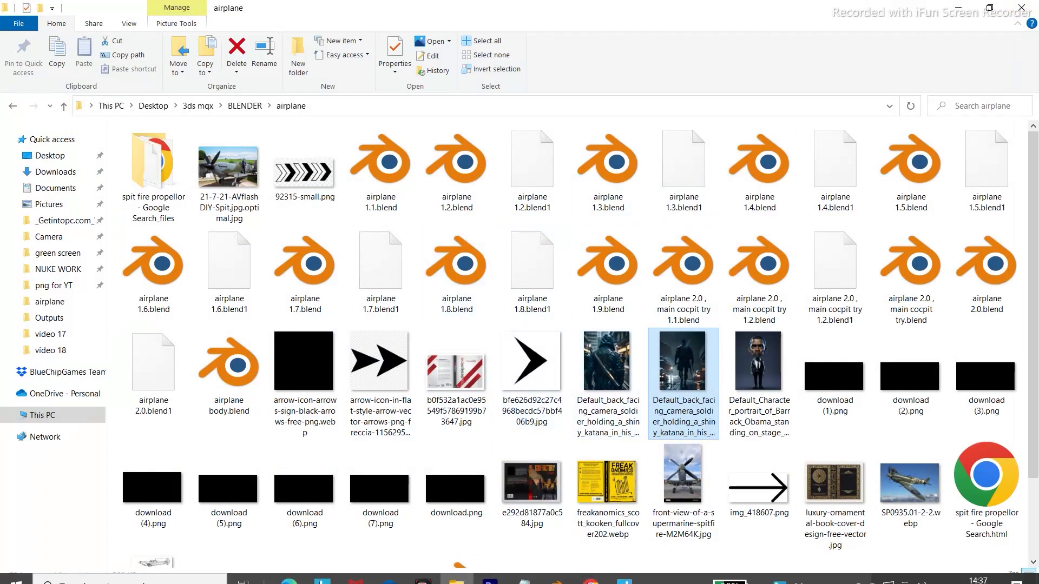
{"action": "left_click", "coordinate": [557, 571]}
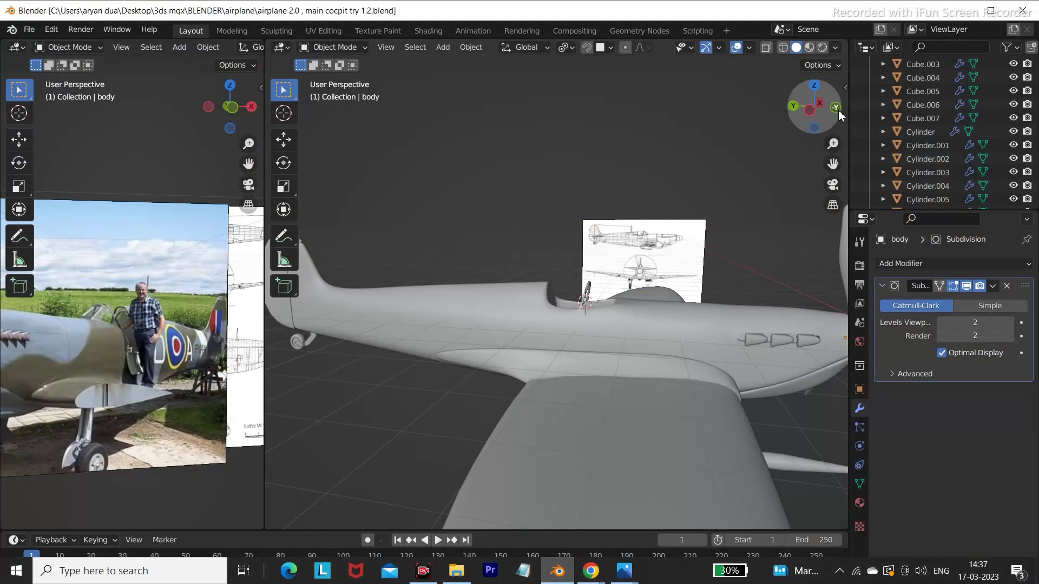
{"action": "left_click", "coordinate": [557, 571]}
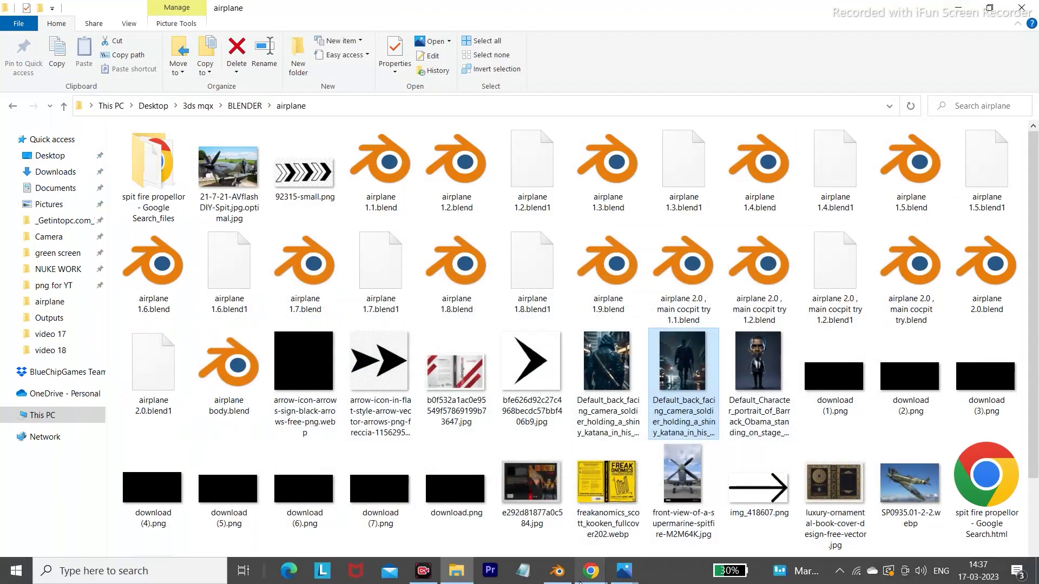
{"action": "left_click", "coordinate": [589, 574]}
Upload the soldier JPG to Adobe Express's background remover to get the My project (9).png cutout
{"action": "left_click", "coordinate": [606, 513]}
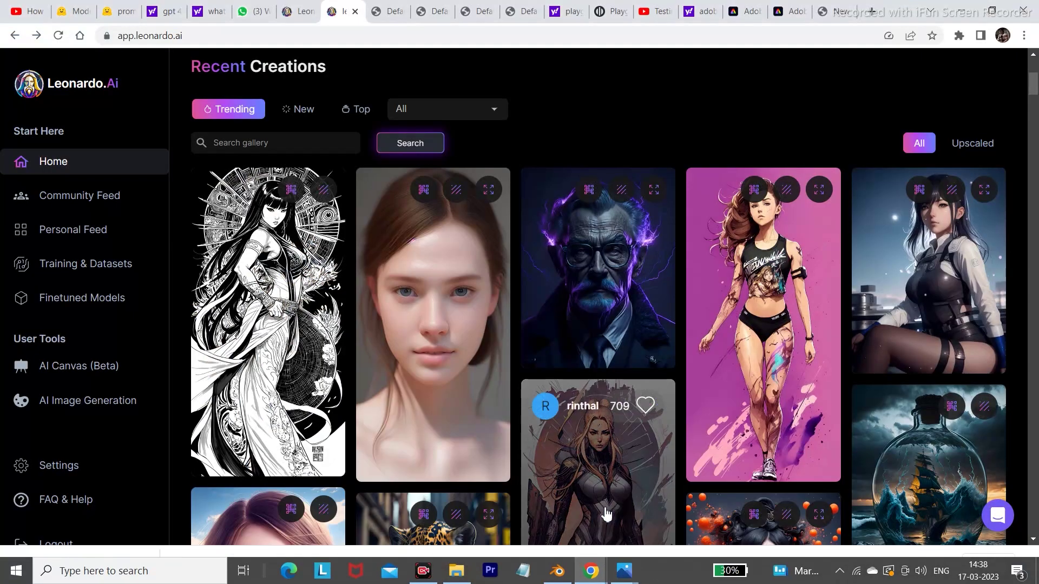
{"action": "left_click", "coordinate": [746, 12]}
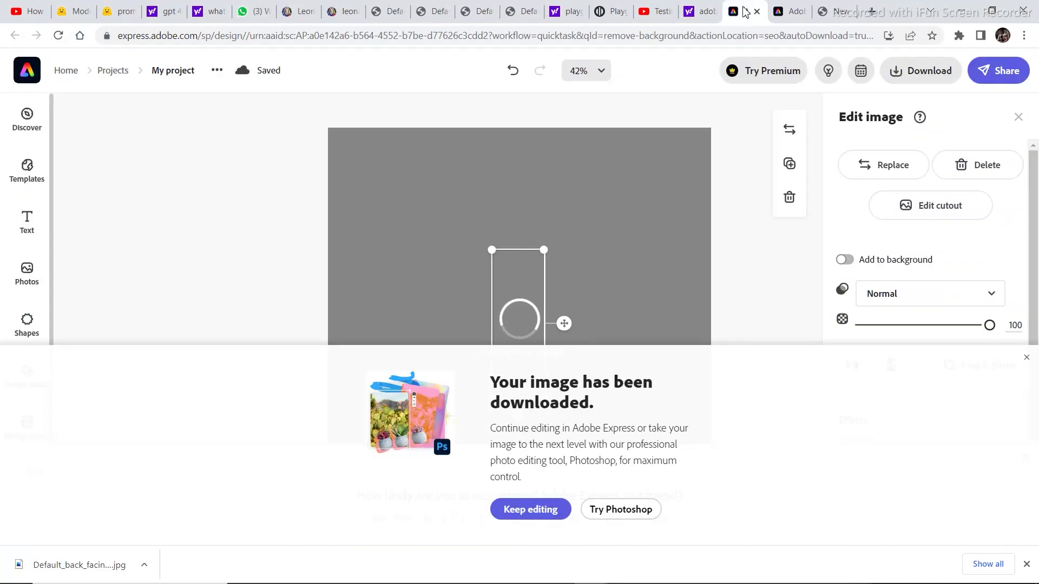
{"action": "left_click", "coordinate": [697, 15]}
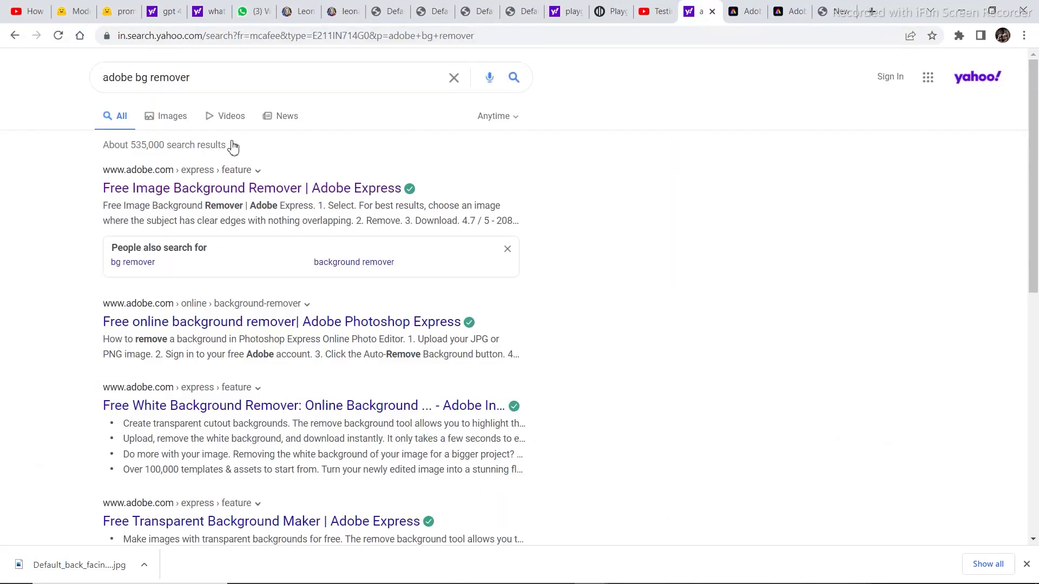
{"action": "left_click", "coordinate": [162, 189]}
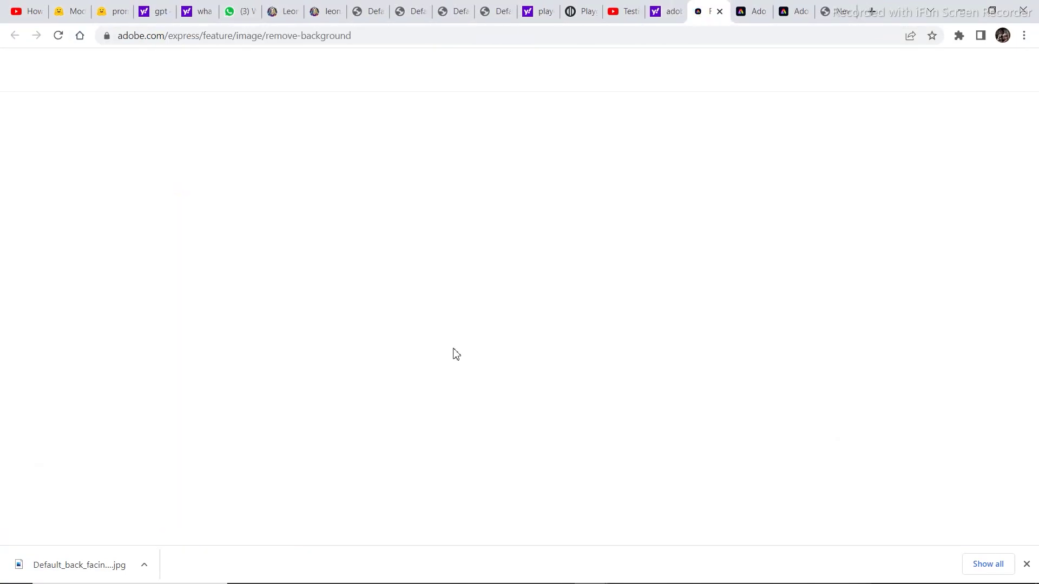
{"action": "left_click", "coordinate": [659, 351]}
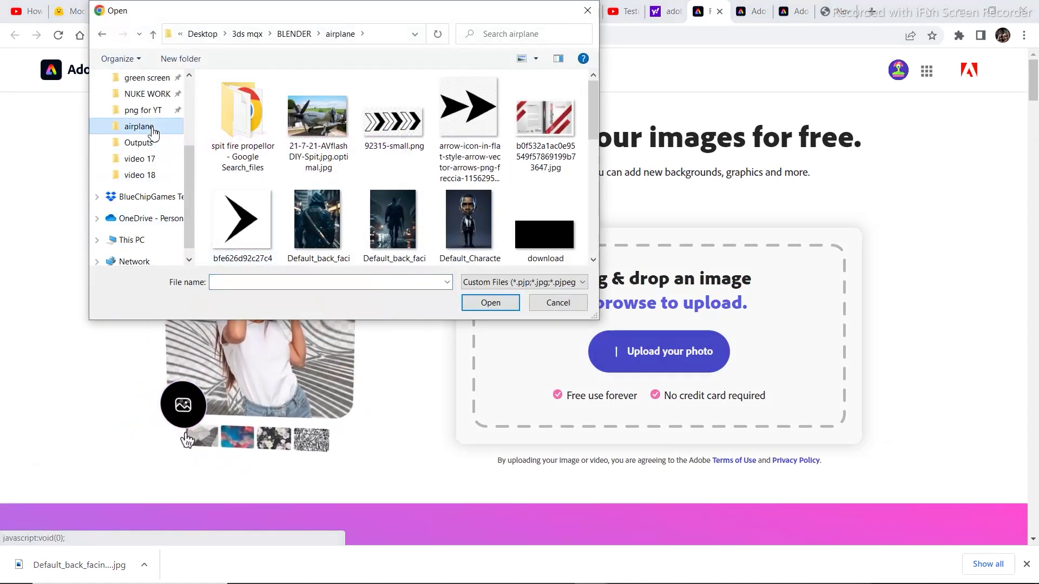
{"action": "left_click", "coordinate": [393, 219]}
{"action": "double_click", "coordinate": [321, 223]}
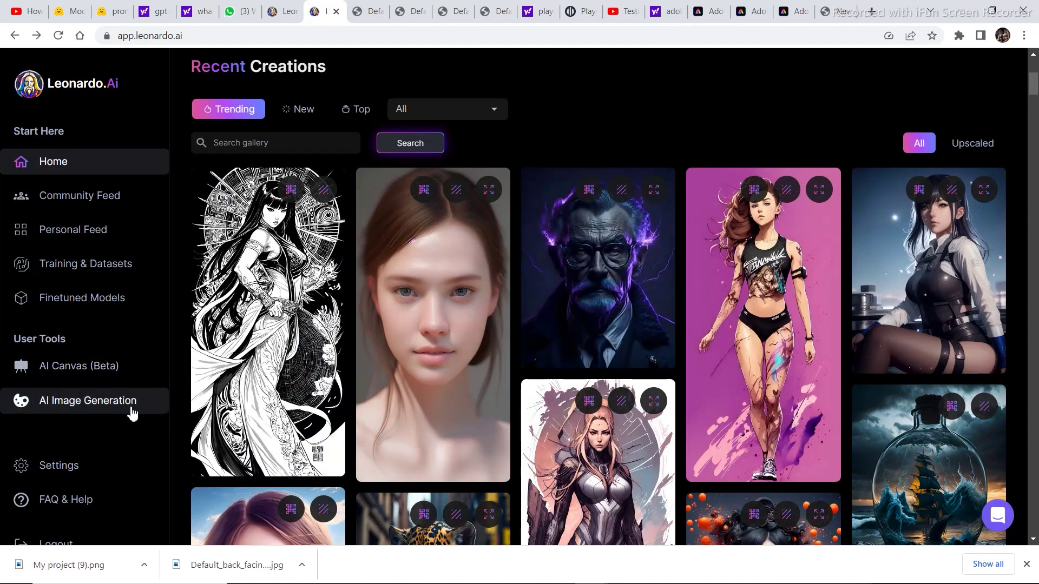
Open the rusty car street scene in AI Canvas (Beta) and download its artwork
{"action": "left_click", "coordinate": [69, 366]}
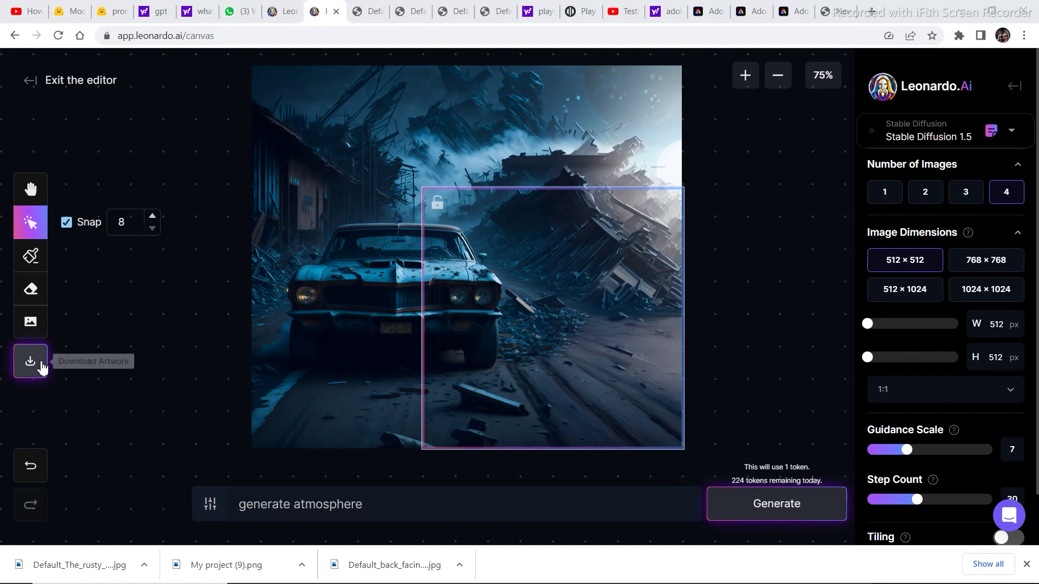
{"action": "left_click", "coordinate": [33, 364]}
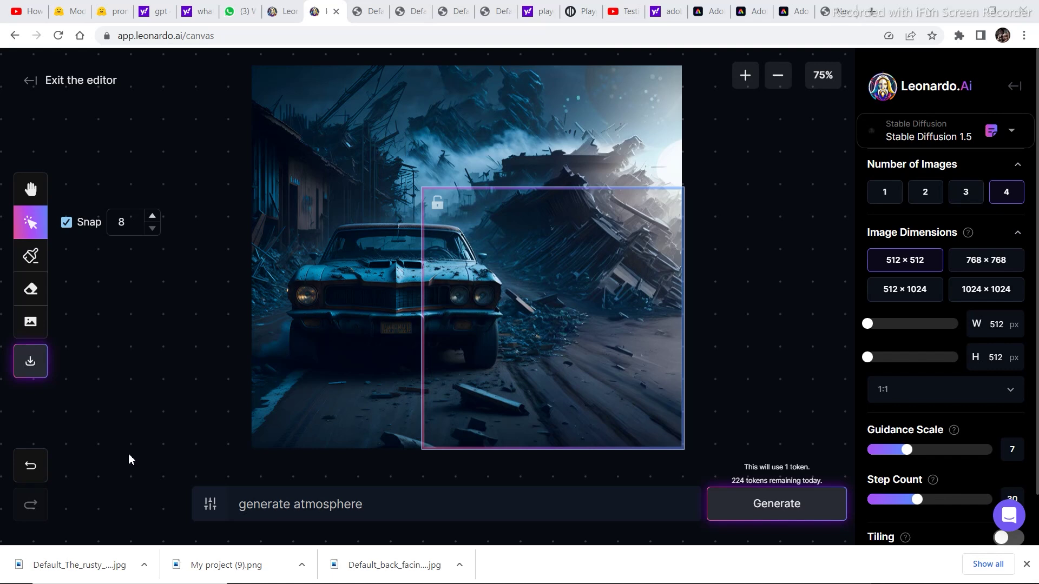
Add the My project (9).png soldier cutout to the canvas and start shrinking it
{"action": "left_click", "coordinate": [30, 321]}
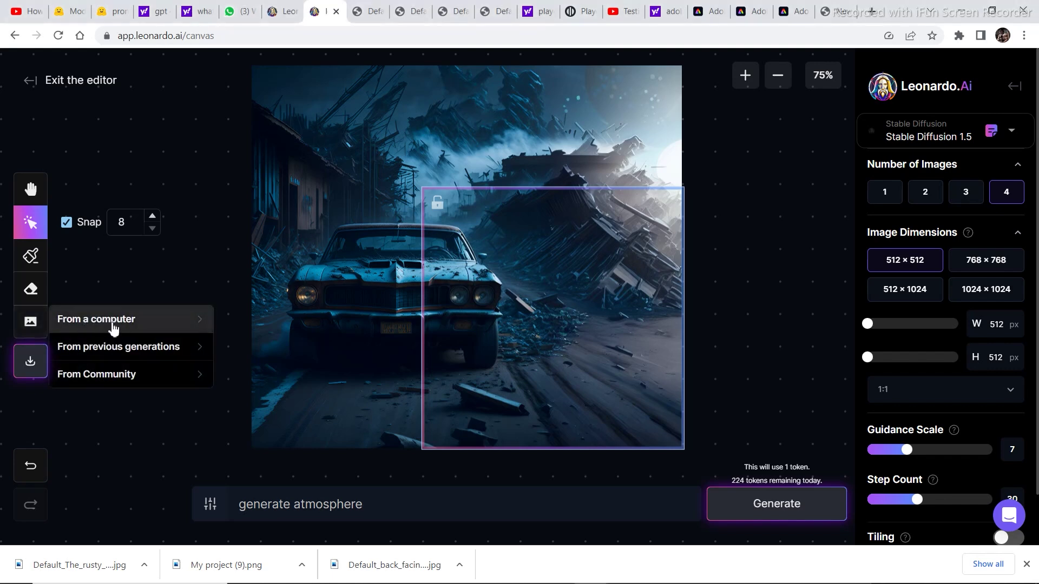
{"action": "left_click", "coordinate": [102, 322]}
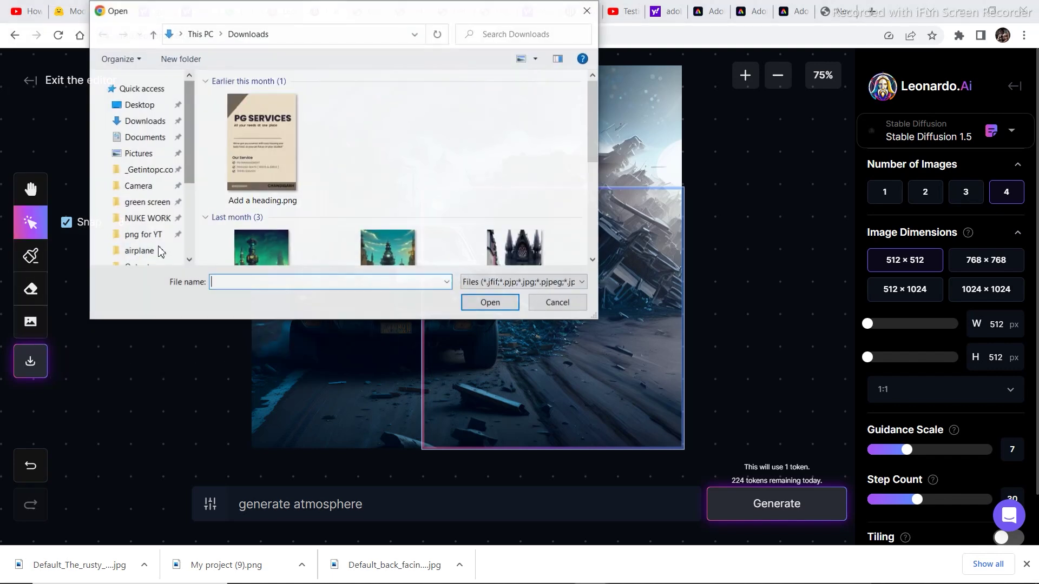
{"action": "double_click", "coordinate": [285, 145]}
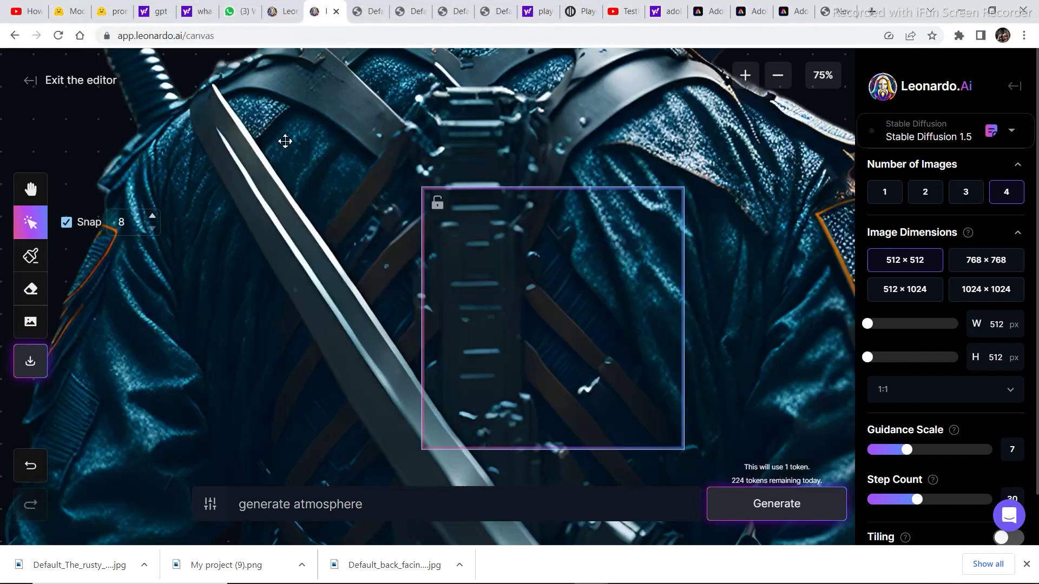
{"action": "left_click_drag", "start_coordinate": [443, 129], "coordinate": [524, 302]}
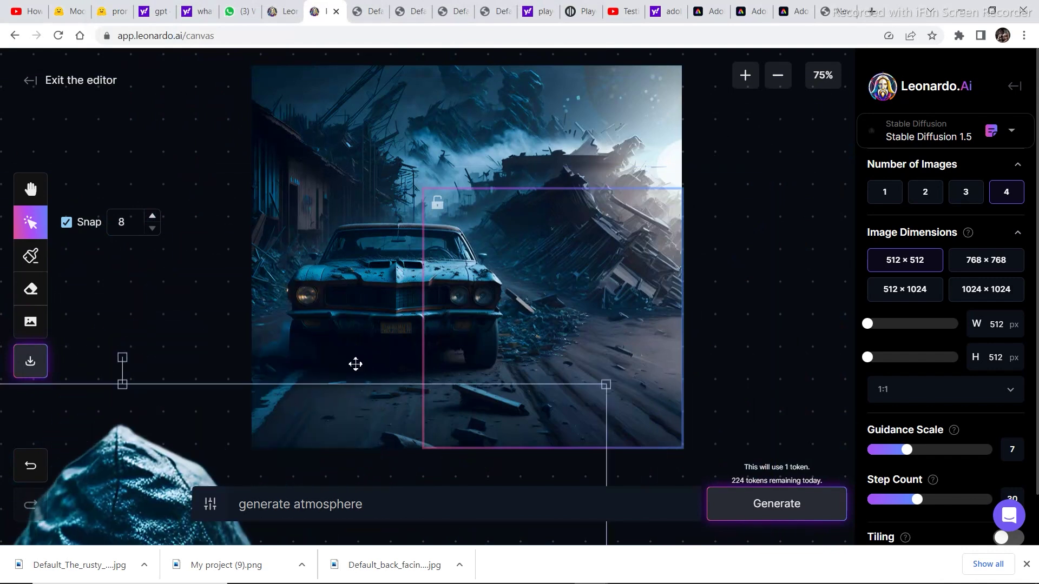
{"action": "left_click_drag", "start_coordinate": [356, 365], "coordinate": [505, 142]}
{"action": "left_click_drag", "start_coordinate": [755, 165], "coordinate": [366, 388]}
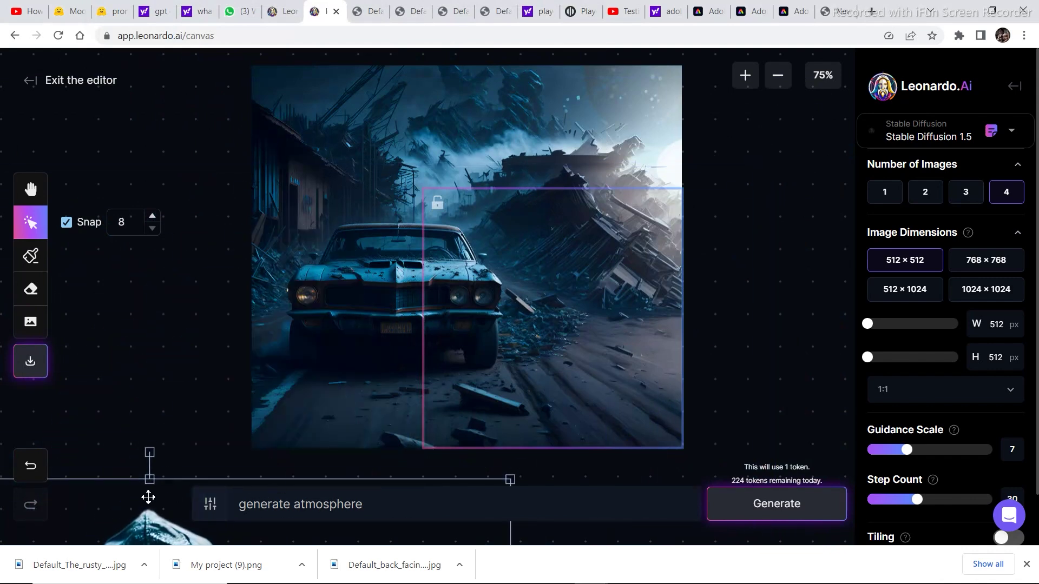
Scale and place the hooded soldier right of the car, then lock the generation frame
{"action": "left_click_drag", "start_coordinate": [148, 497], "coordinate": [492, 204]}
{"action": "left_click_drag", "start_coordinate": [729, 197], "coordinate": [591, 175]}
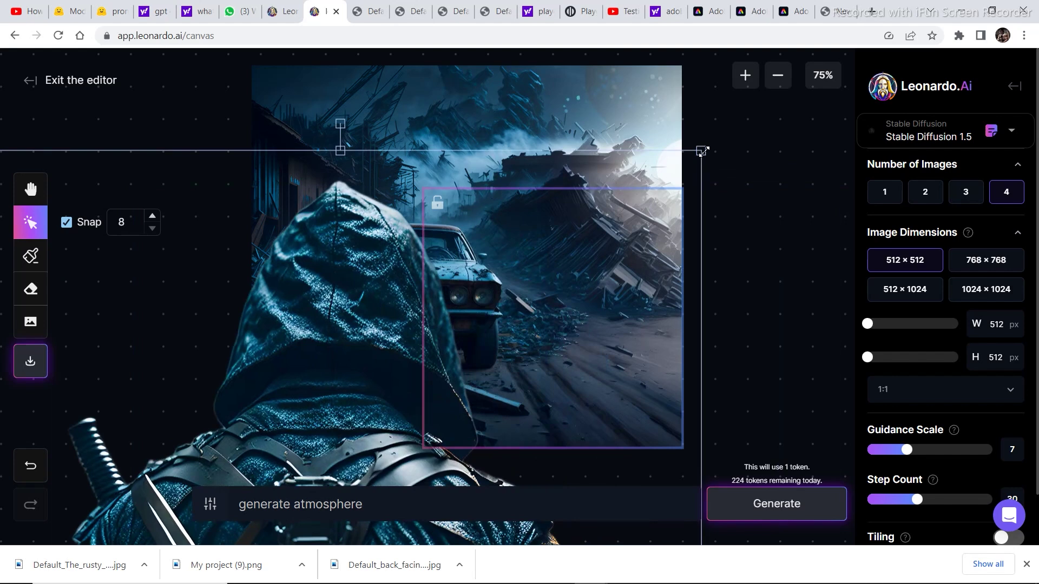
{"action": "left_click_drag", "start_coordinate": [702, 151], "coordinate": [331, 387]}
{"action": "left_click_drag", "start_coordinate": [120, 514], "coordinate": [409, 229]}
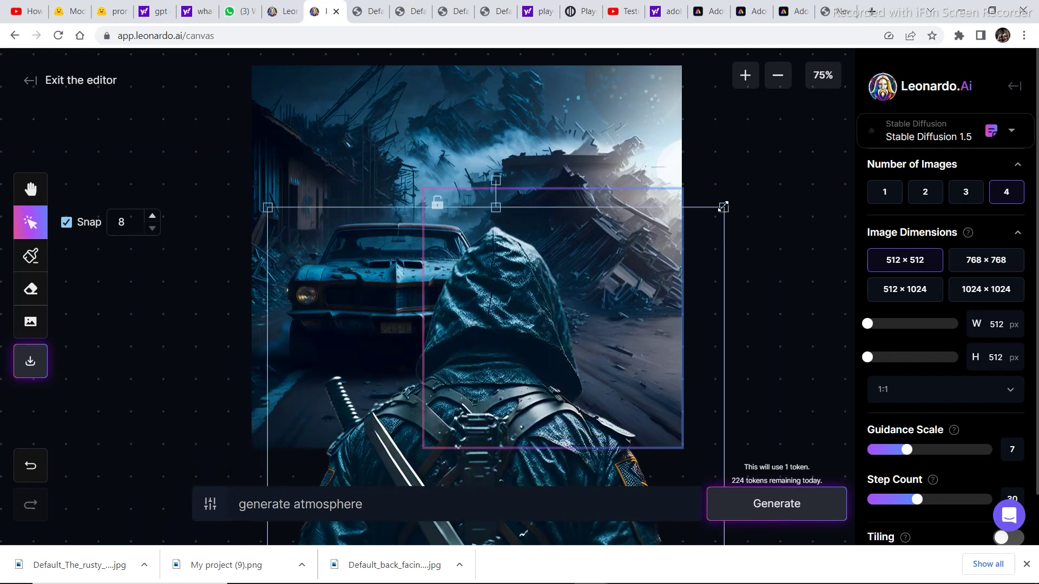
{"action": "left_click_drag", "start_coordinate": [723, 207], "coordinate": [545, 436]}
{"action": "left_click_drag", "start_coordinate": [353, 460], "coordinate": [340, 112]}
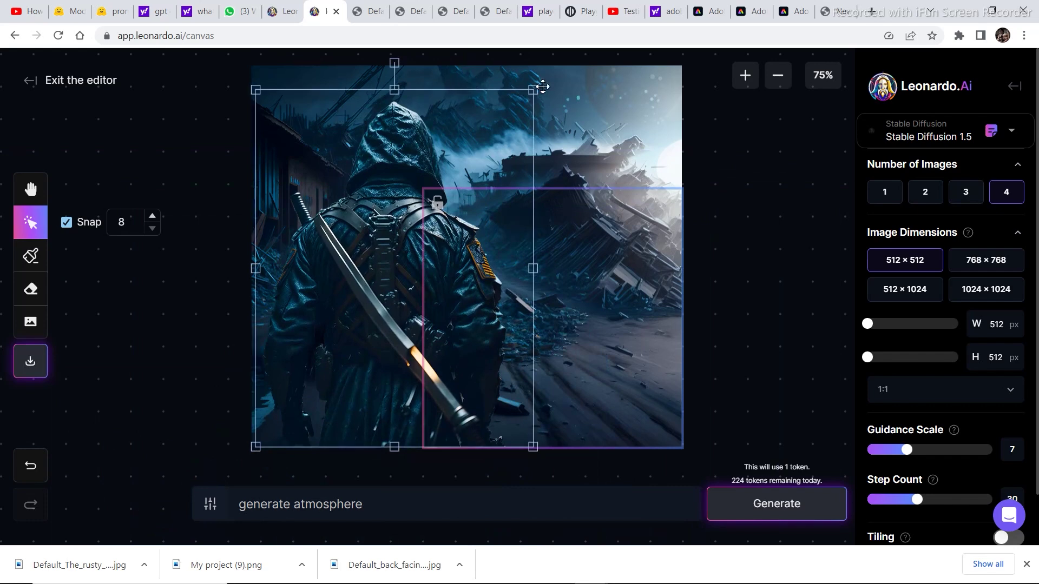
{"action": "left_click_drag", "start_coordinate": [534, 90], "coordinate": [477, 148]}
{"action": "left_click_drag", "start_coordinate": [388, 208], "coordinate": [591, 213]}
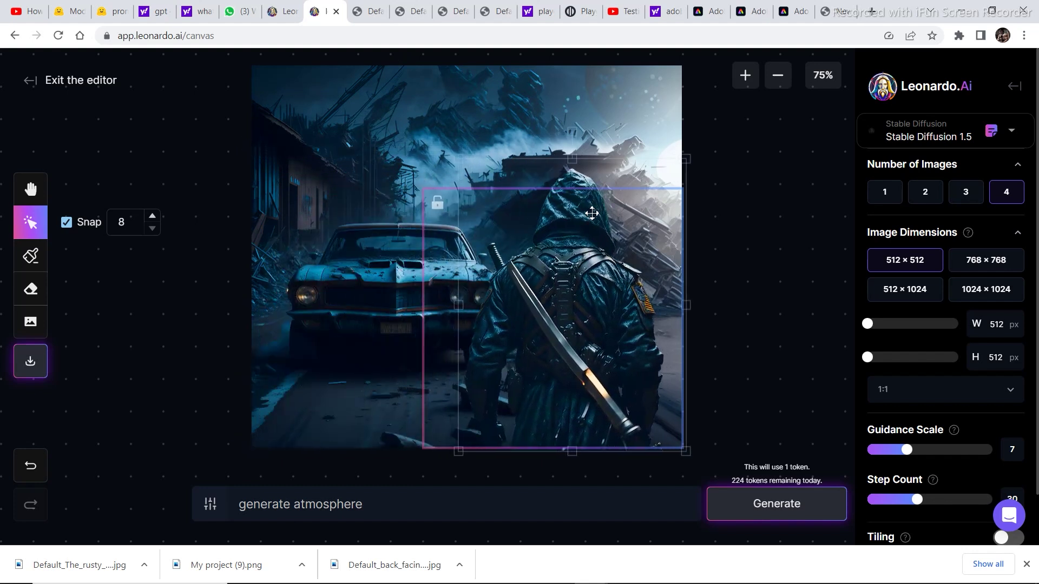
{"action": "left_click_drag", "start_coordinate": [688, 158], "coordinate": [700, 138]}
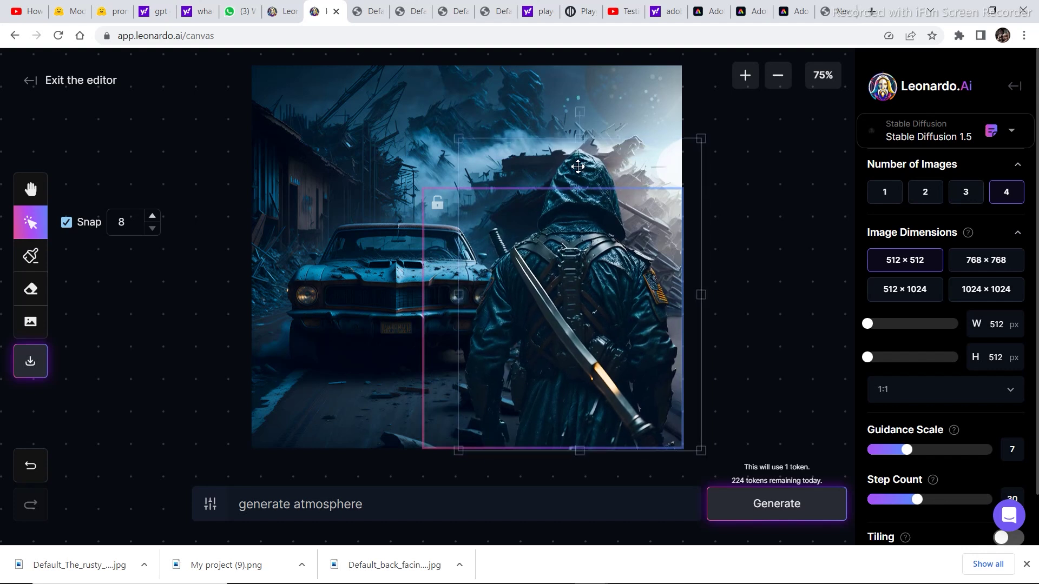
{"action": "left_click_drag", "start_coordinate": [578, 167], "coordinate": [579, 159]}
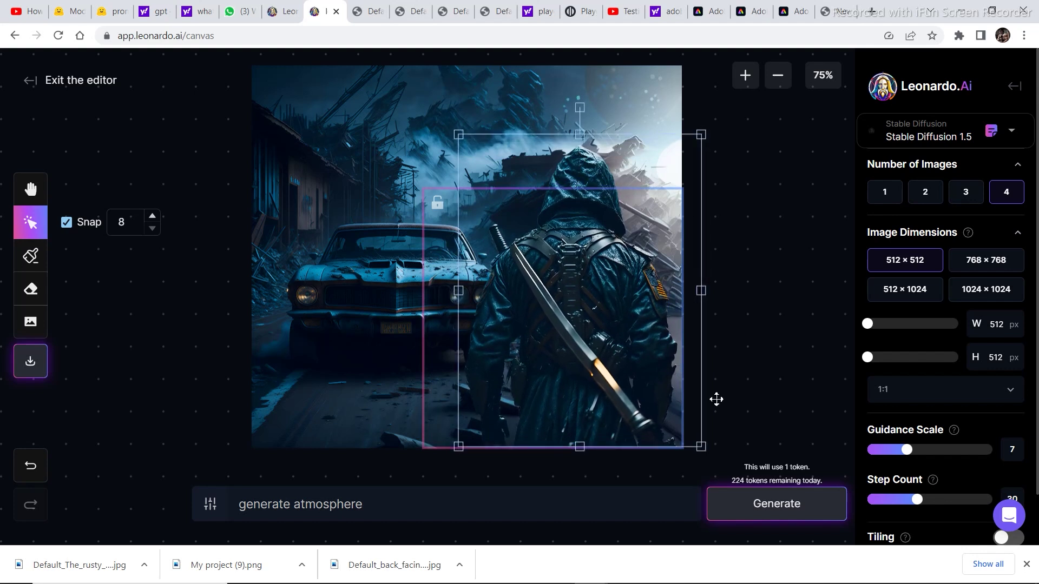
{"action": "left_click", "coordinate": [758, 217]}
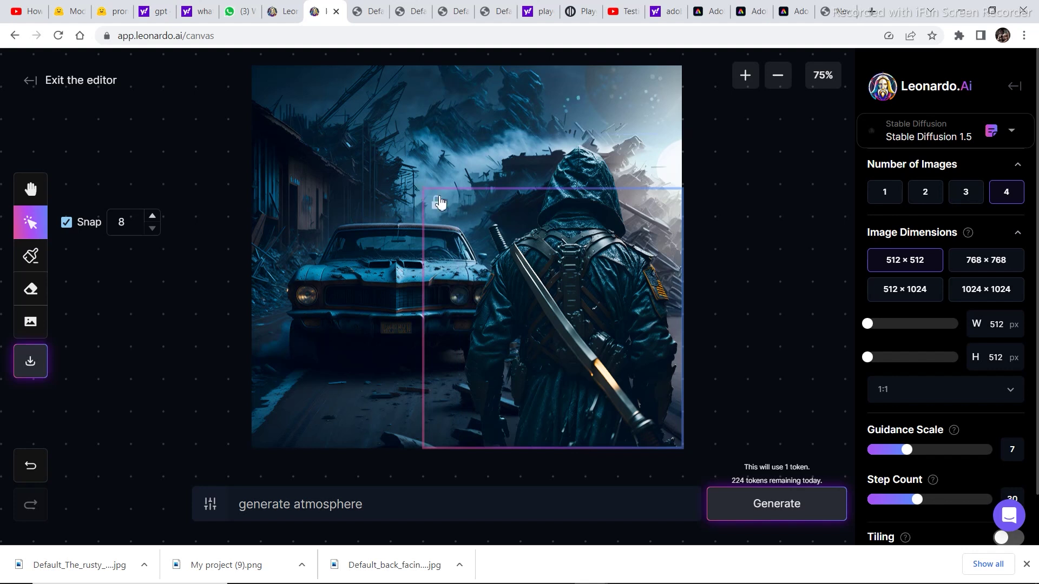
{"action": "left_click", "coordinate": [439, 208]}
Shift the generation frame left and load the soldier image from the airplane folder
{"action": "left_click_drag", "start_coordinate": [489, 205], "coordinate": [152, 172]}
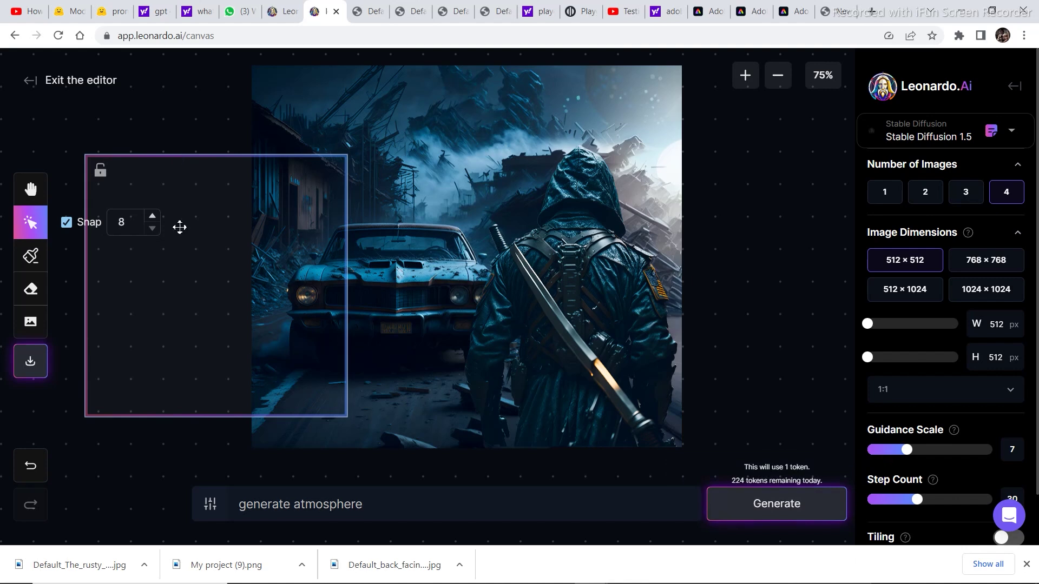
{"action": "left_click", "coordinate": [32, 325]}
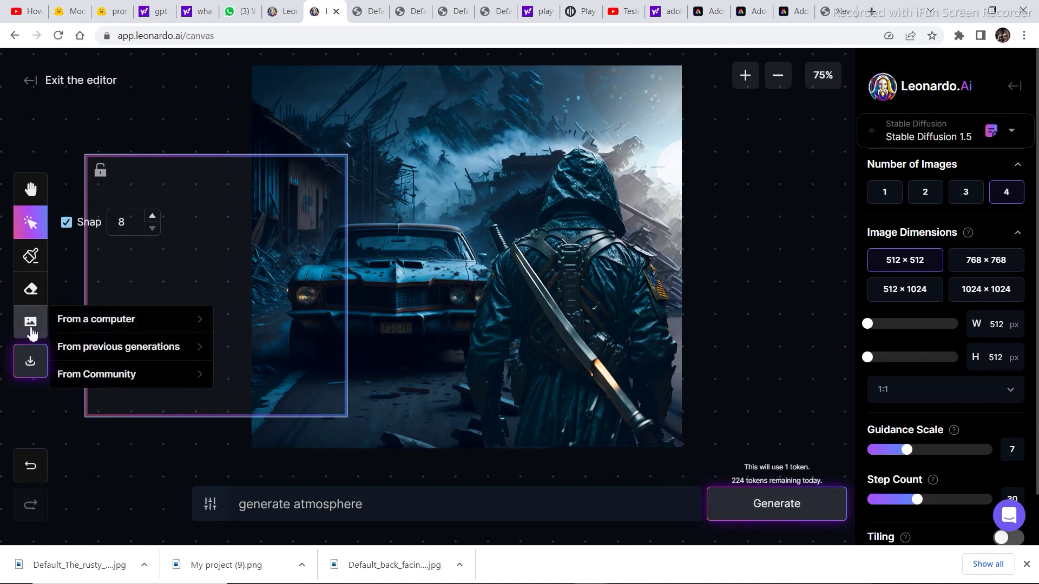
{"action": "left_click", "coordinate": [81, 320]}
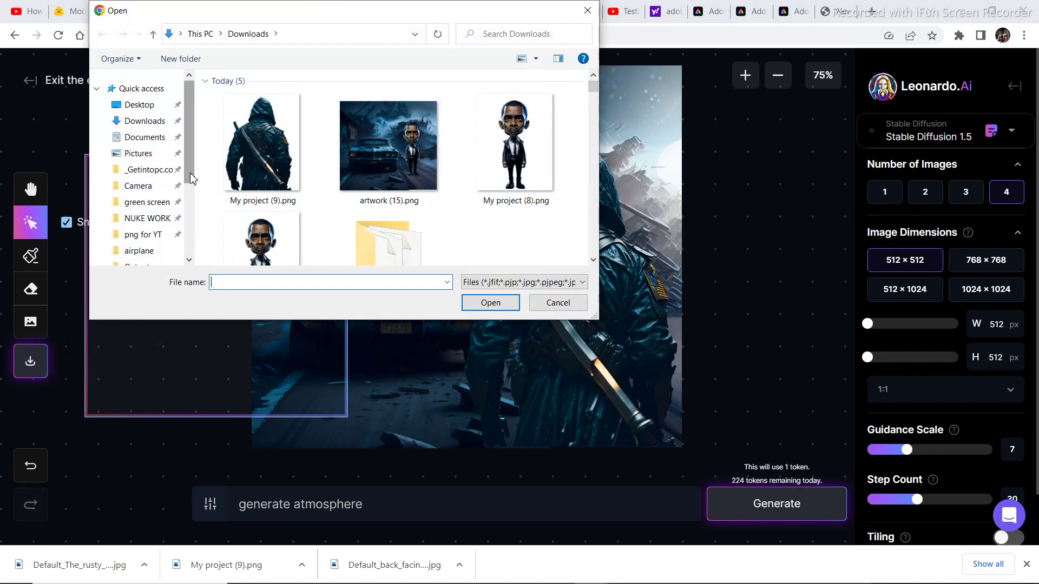
{"action": "scroll", "coordinate": [148, 222], "scroll_direction": "down", "scroll_amount": 1}
{"action": "left_click", "coordinate": [150, 225]}
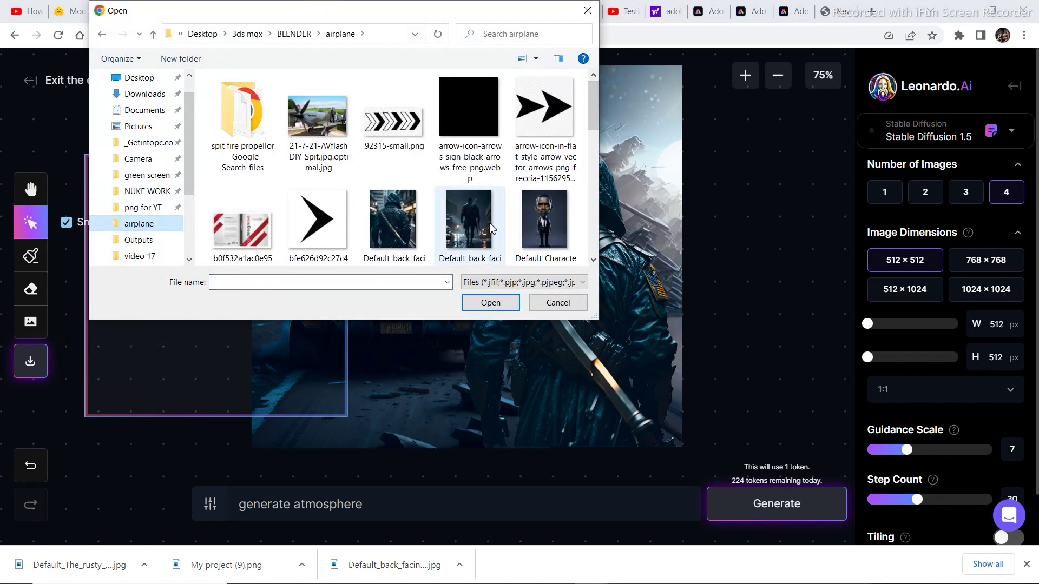
{"action": "double_click", "coordinate": [470, 222]}
Shrink the rainy soldier image to the canvas's right edge and set the frame top-left
{"action": "left_click_drag", "start_coordinate": [505, 199], "coordinate": [610, 181]}
{"action": "left_click_drag", "start_coordinate": [610, 87], "coordinate": [443, 355]}
{"action": "left_click_drag", "start_coordinate": [167, 475], "coordinate": [436, 235]}
{"action": "left_click_drag", "start_coordinate": [648, 147], "coordinate": [483, 357]}
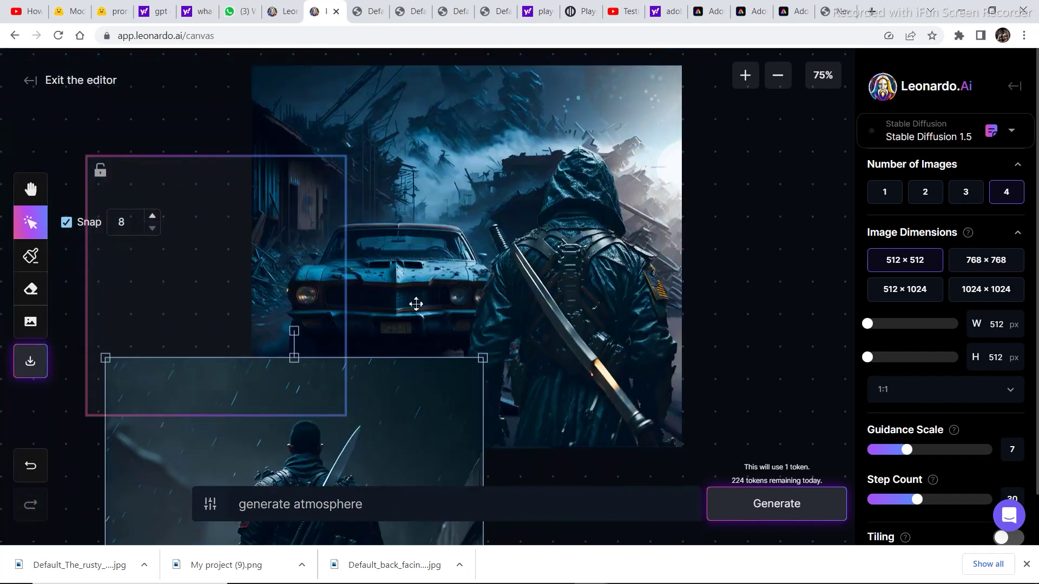
{"action": "left_click_drag", "start_coordinate": [267, 441], "coordinate": [287, 259]}
{"action": "key", "text": "ctrl+z"}
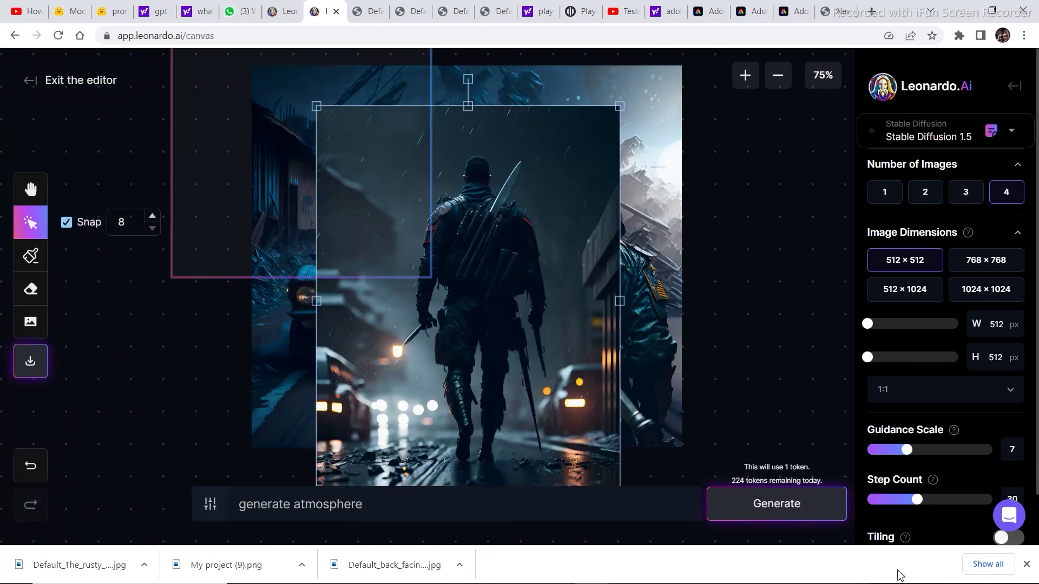
{"action": "left_click_drag", "start_coordinate": [527, 264], "coordinate": [944, 228]}
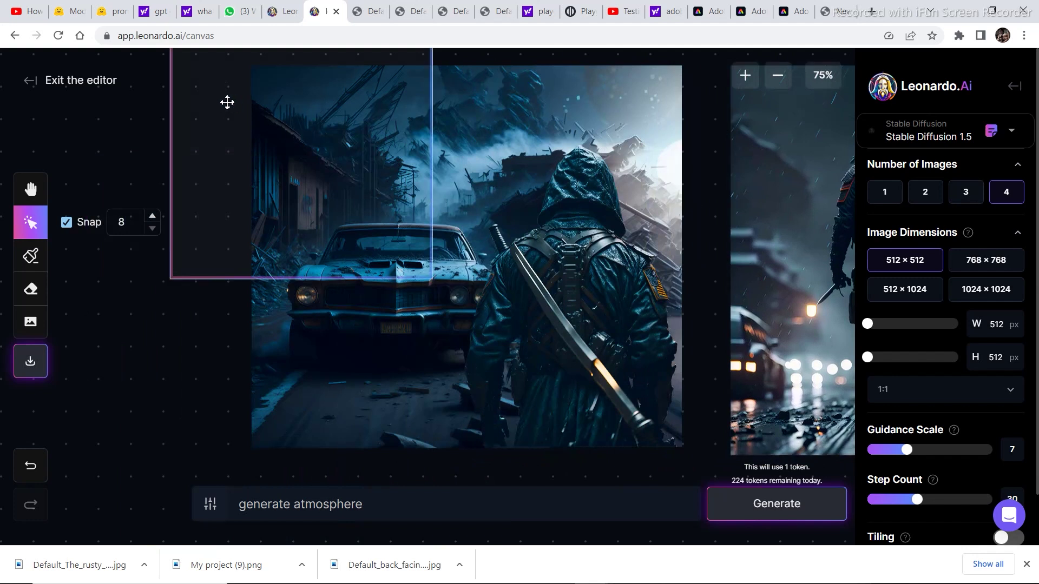
{"action": "left_click_drag", "start_coordinate": [228, 102], "coordinate": [172, 150]}
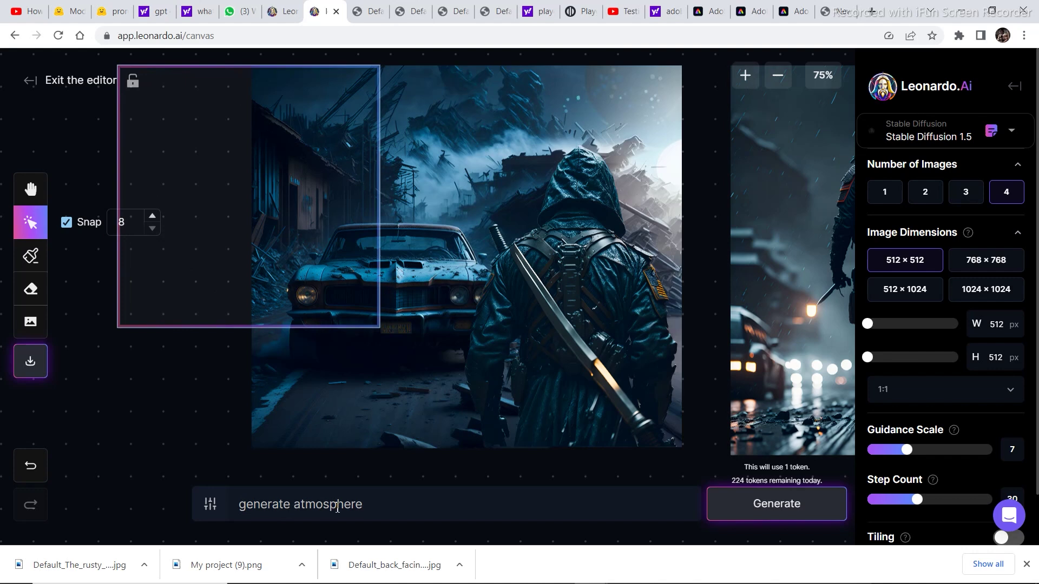
Outpaint the top-left area and accept the collapsed-house variation 2/4
{"action": "left_click", "coordinate": [739, 512]}
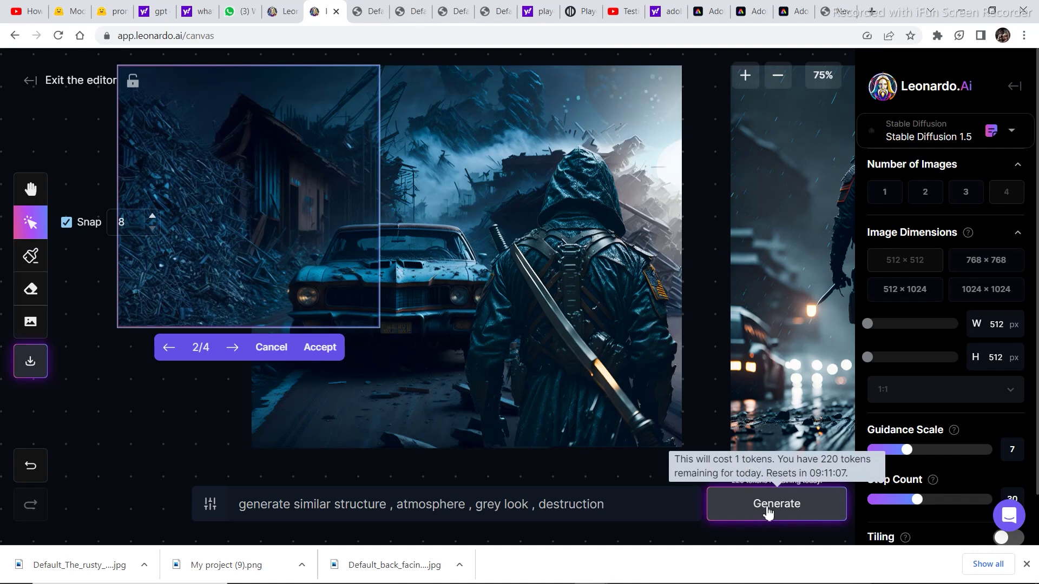
{"action": "left_click", "coordinate": [766, 506]}
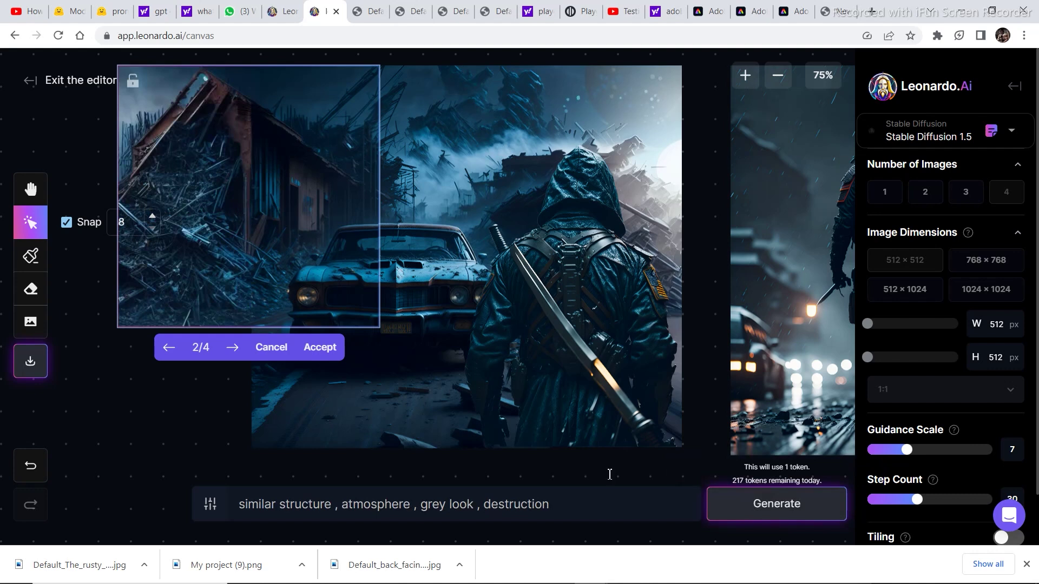
{"action": "left_click", "coordinate": [232, 348]}
{"action": "left_click", "coordinate": [232, 348]}
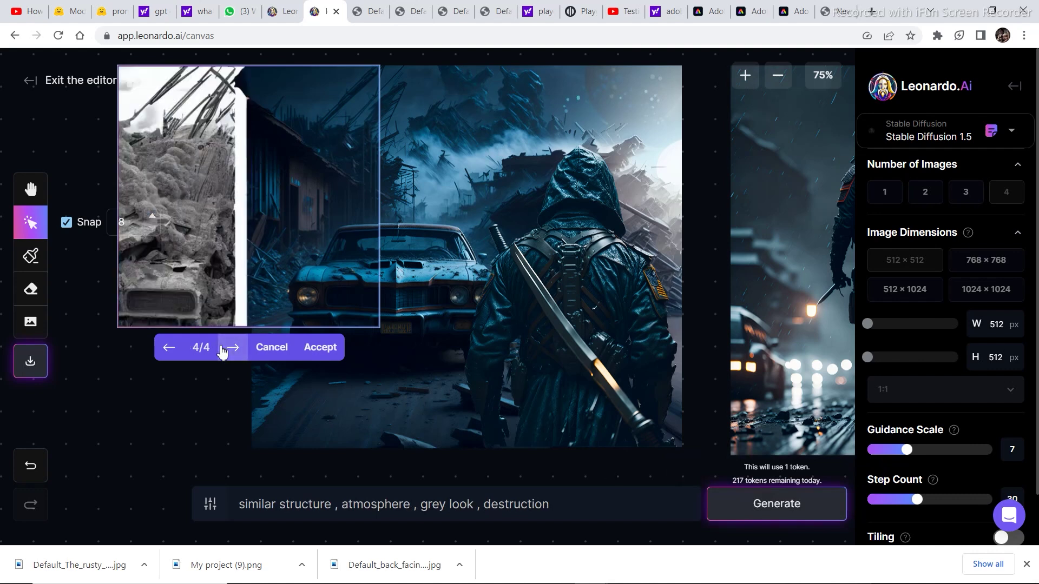
{"action": "left_click", "coordinate": [169, 348]}
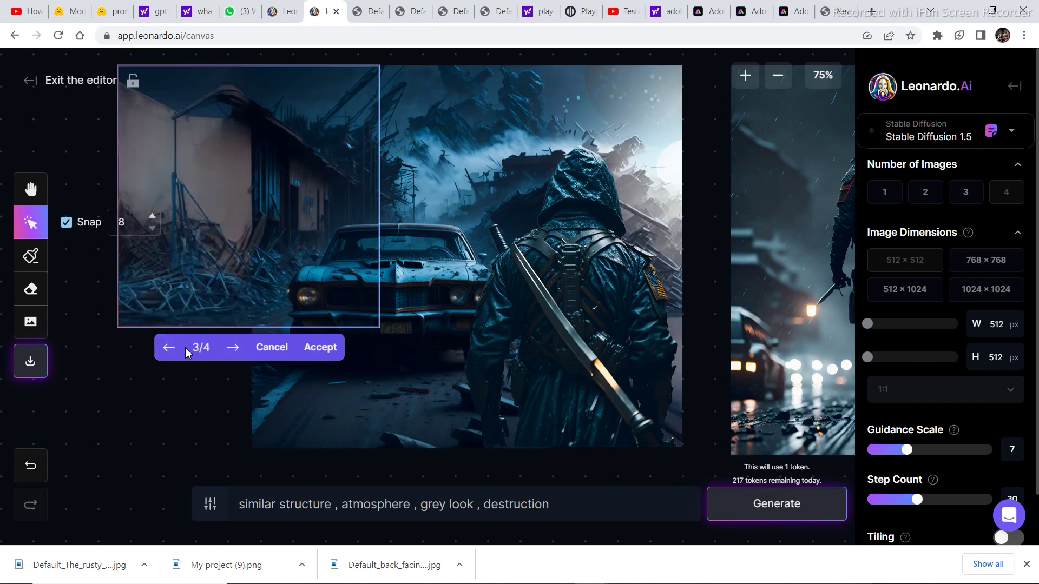
{"action": "left_click", "coordinate": [169, 348]}
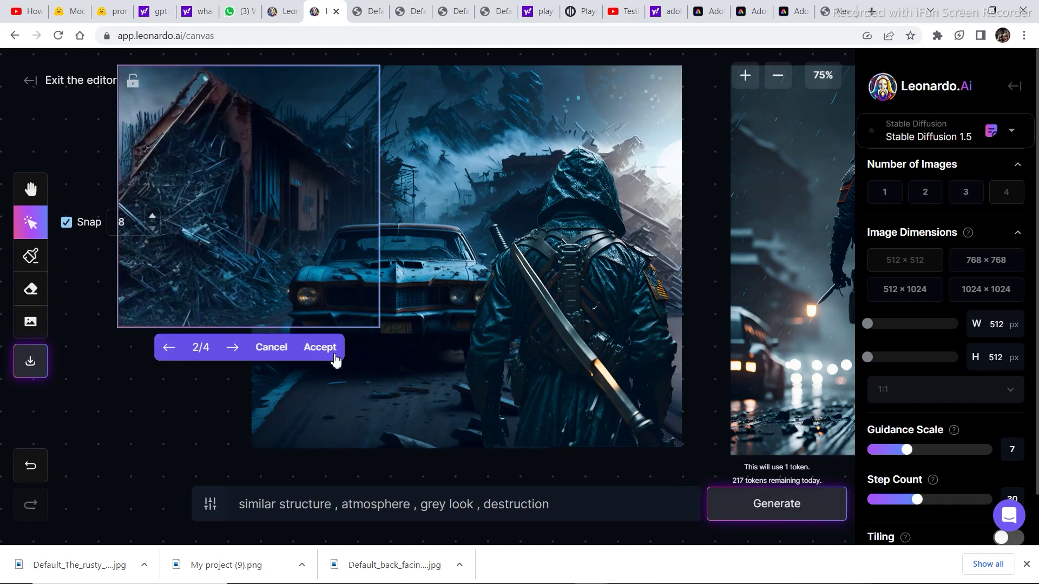
{"action": "left_click", "coordinate": [331, 353]}
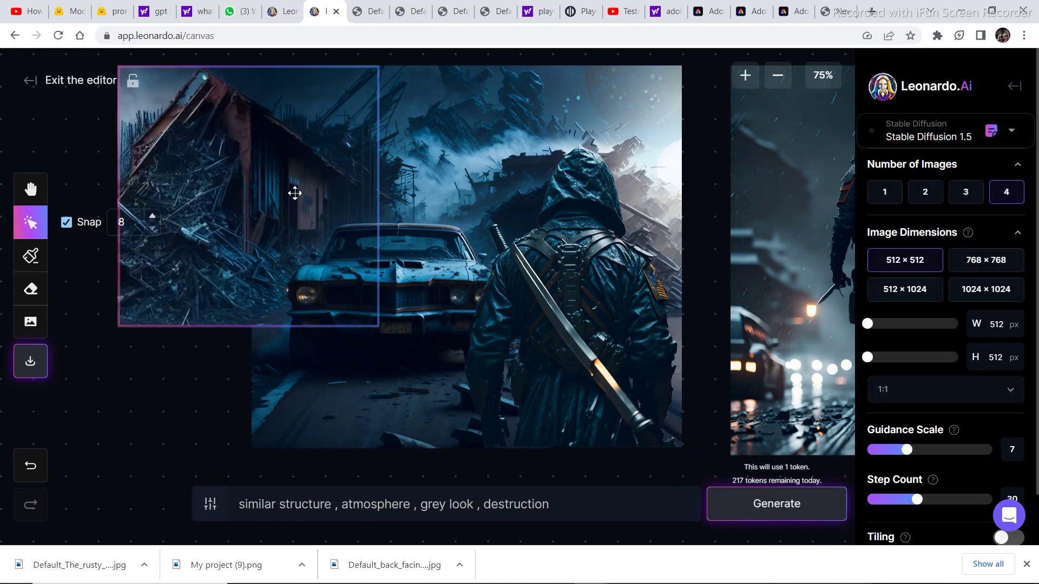
Outpaint the bottom-left area with ', road' added to the prompt and accept it
{"action": "left_click_drag", "start_coordinate": [262, 183], "coordinate": [261, 307]}
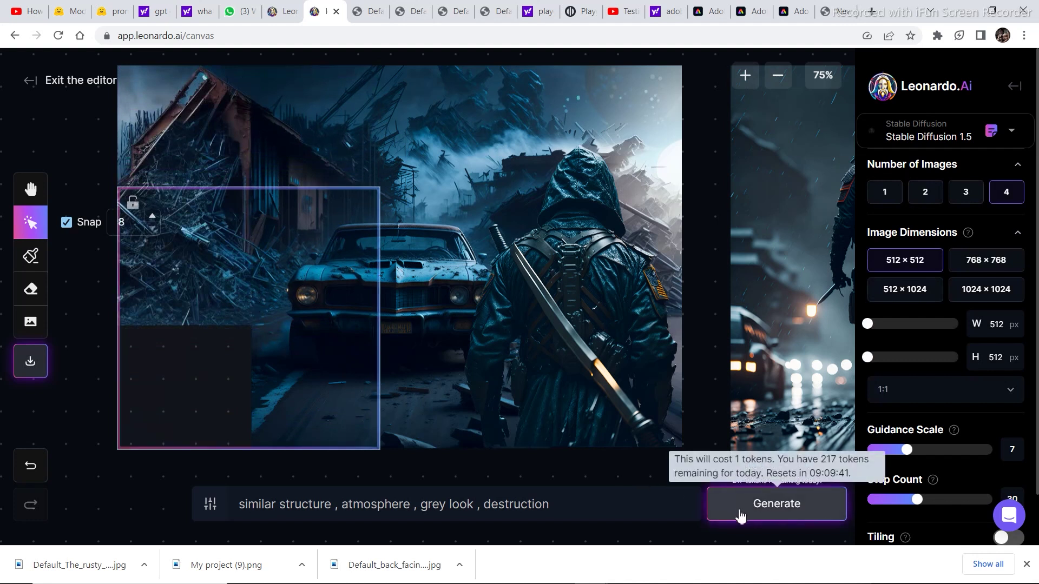
{"action": "left_click", "coordinate": [742, 503]}
{"action": "type", "text": ", road"}
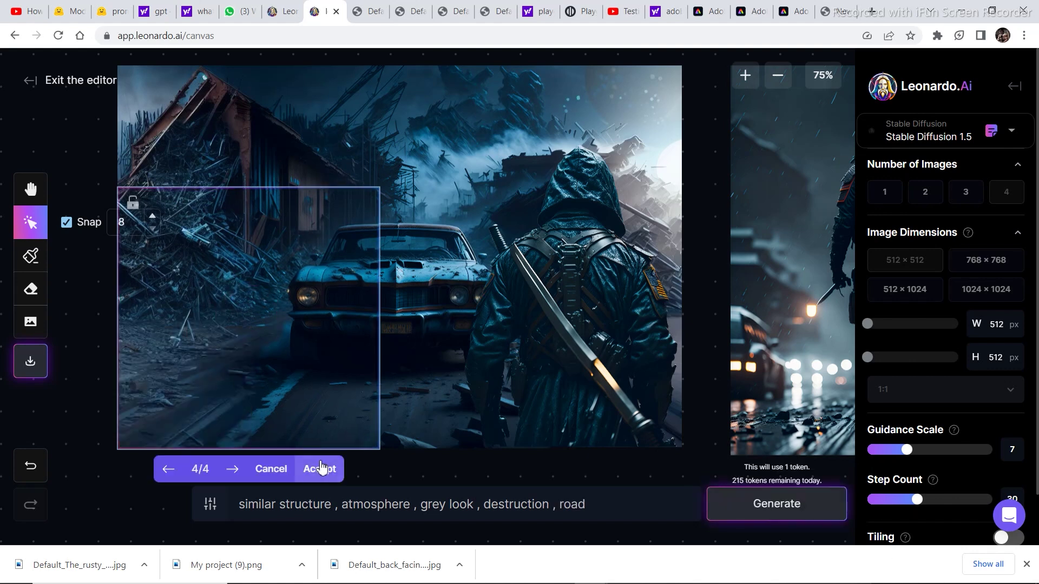
{"action": "left_click", "coordinate": [320, 468]}
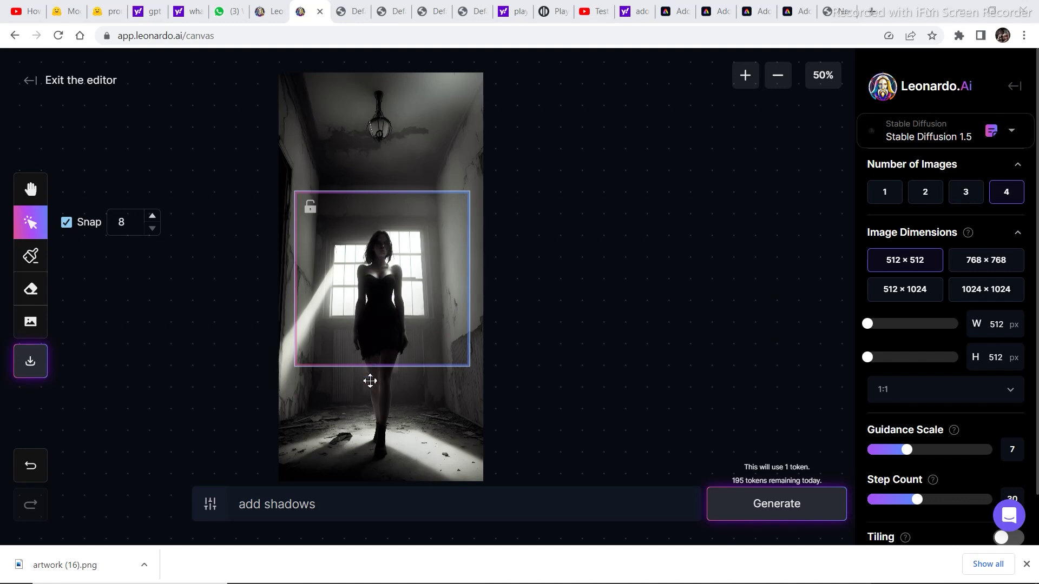
Mask the woman with an enlarged brush and accept the generated statue of a man in a hat
{"action": "mouse_move", "coordinate": [375, 245]}
{"action": "left_mouse_down"}
{"action": "mouse_move", "coordinate": [381, 206]}
{"action": "mouse_move", "coordinate": [374, 251]}
{"action": "left_mouse_up"}
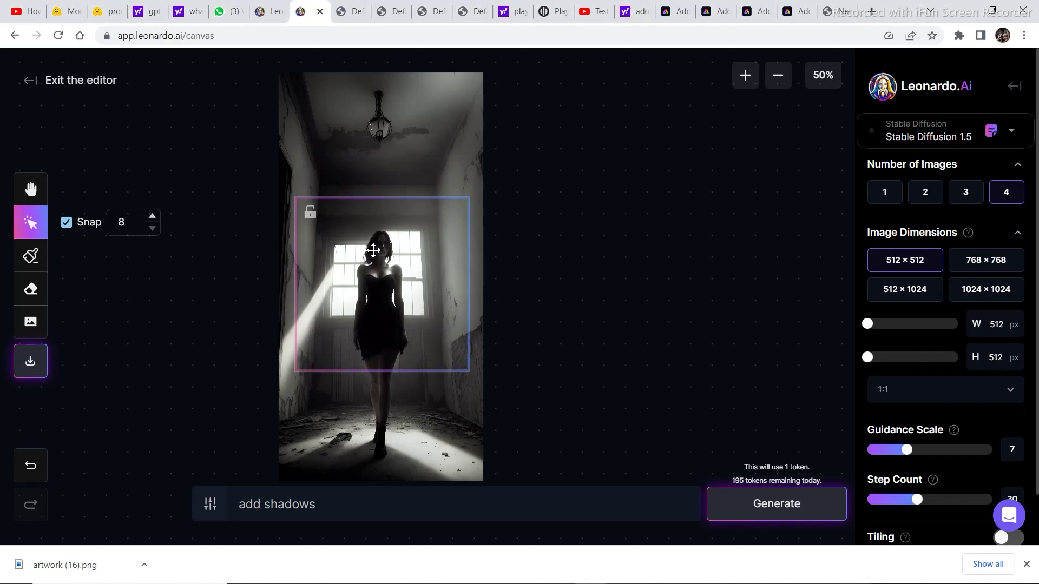
{"action": "left_click", "coordinate": [30, 255]}
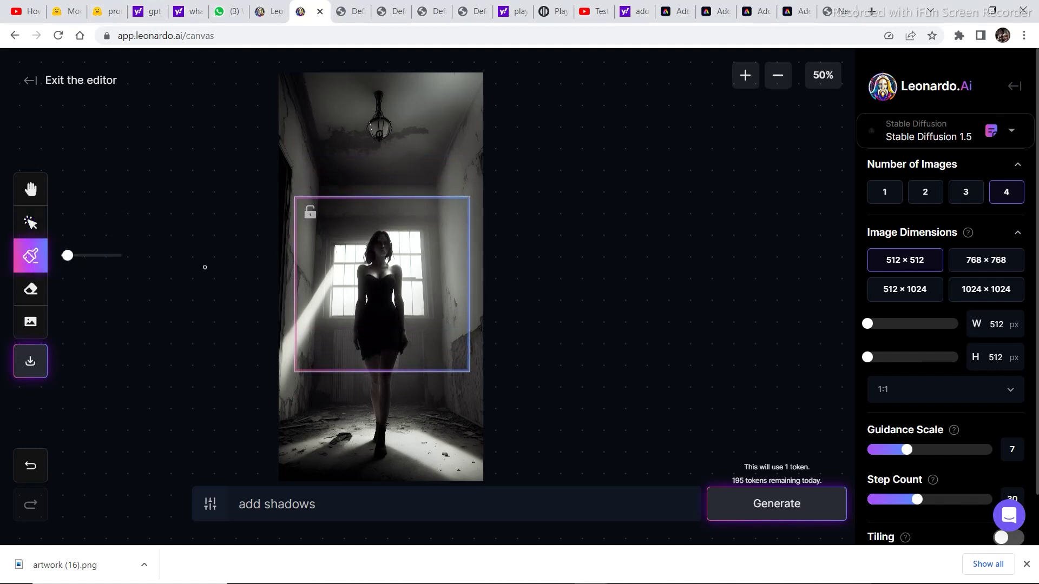
{"action": "left_click_drag", "start_coordinate": [72, 257], "coordinate": [101, 257]}
{"action": "mouse_move", "coordinate": [378, 236]}
{"action": "left_mouse_down"}
{"action": "mouse_move", "coordinate": [360, 317]}
{"action": "mouse_move", "coordinate": [388, 232]}
{"action": "mouse_move", "coordinate": [394, 318]}
{"action": "mouse_move", "coordinate": [363, 354]}
{"action": "mouse_move", "coordinate": [395, 306]}
{"action": "left_mouse_up"}
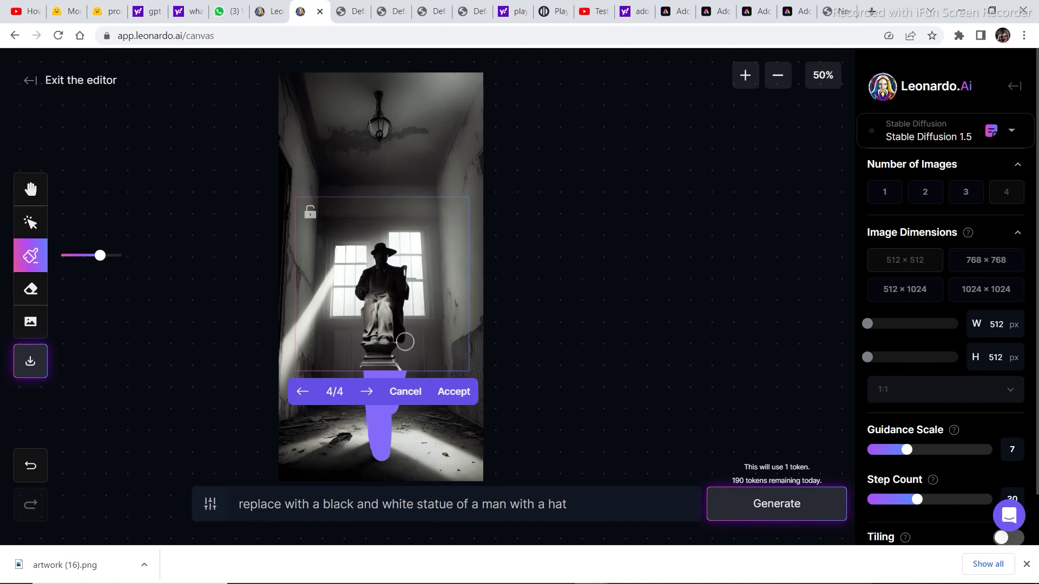
{"action": "left_click", "coordinate": [461, 395]}
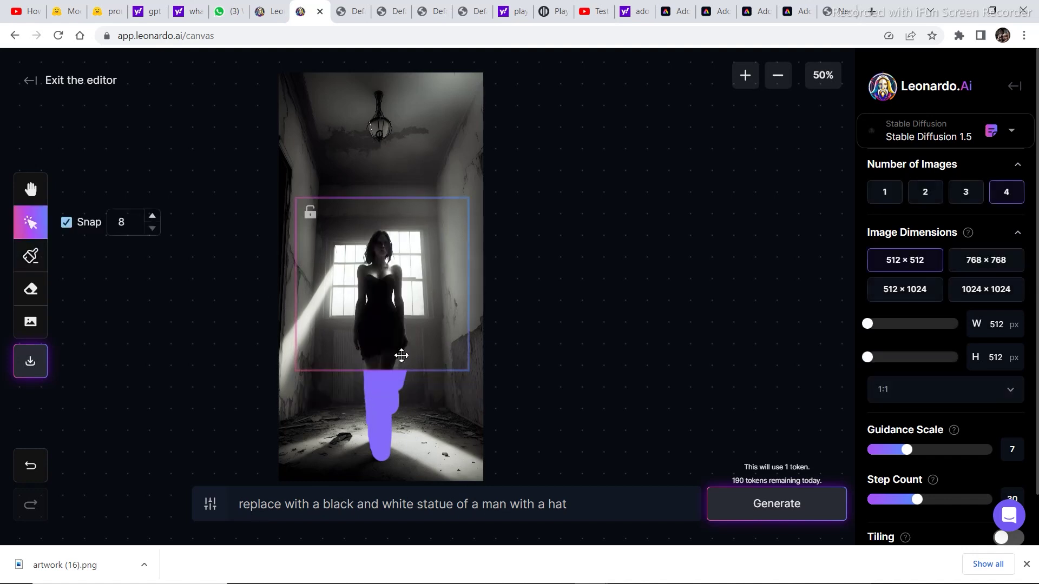
{"action": "left_click_drag", "start_coordinate": [389, 287], "coordinate": [388, 383]}
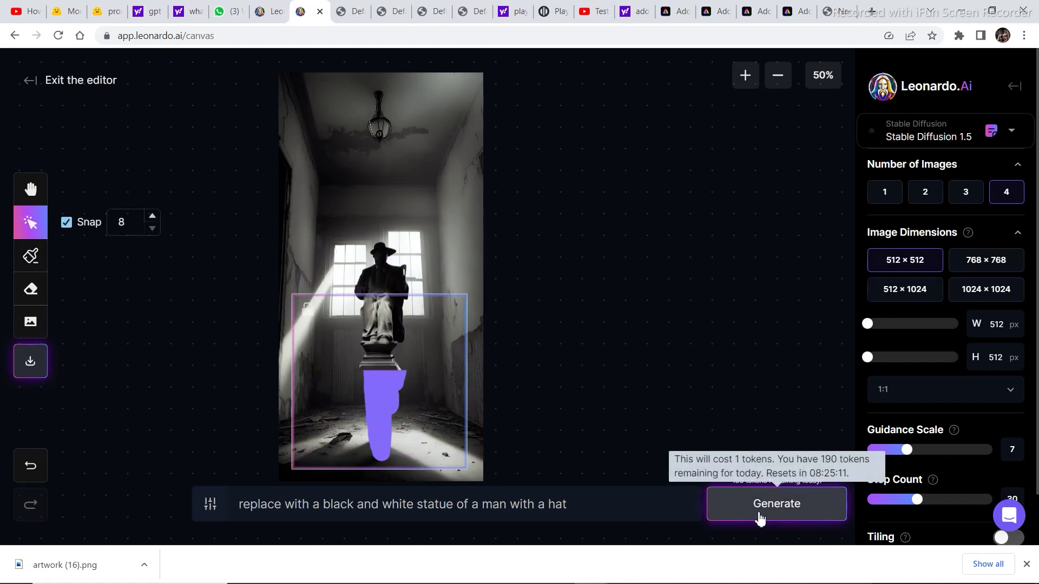
Regenerate the masked lower area, keep statue variation 3/4, and move the frame off the image
{"action": "left_click", "coordinate": [759, 512]}
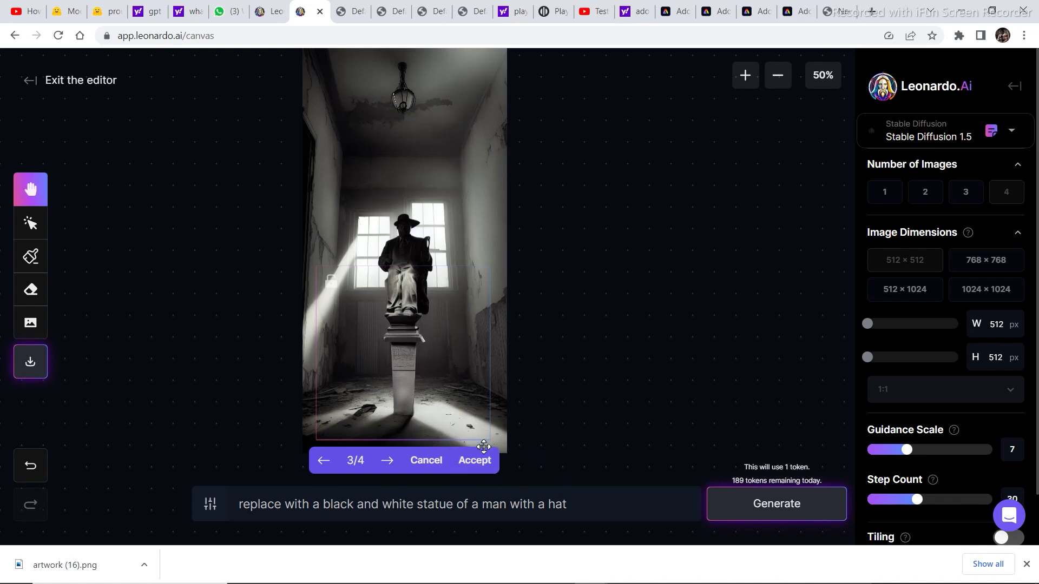
{"action": "left_click", "coordinate": [475, 460]}
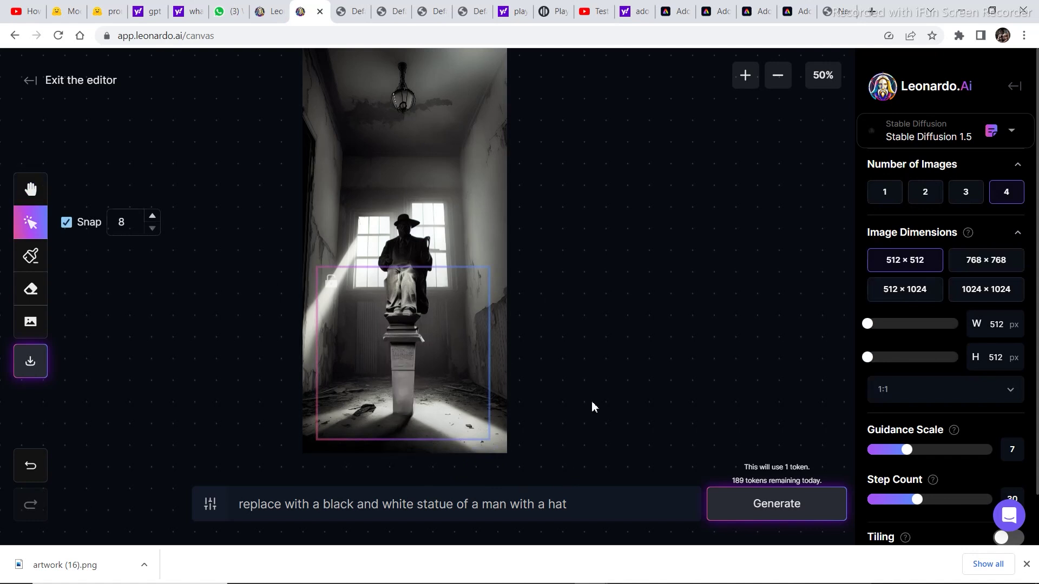
{"action": "left_click_drag", "start_coordinate": [406, 354], "coordinate": [699, 210]}
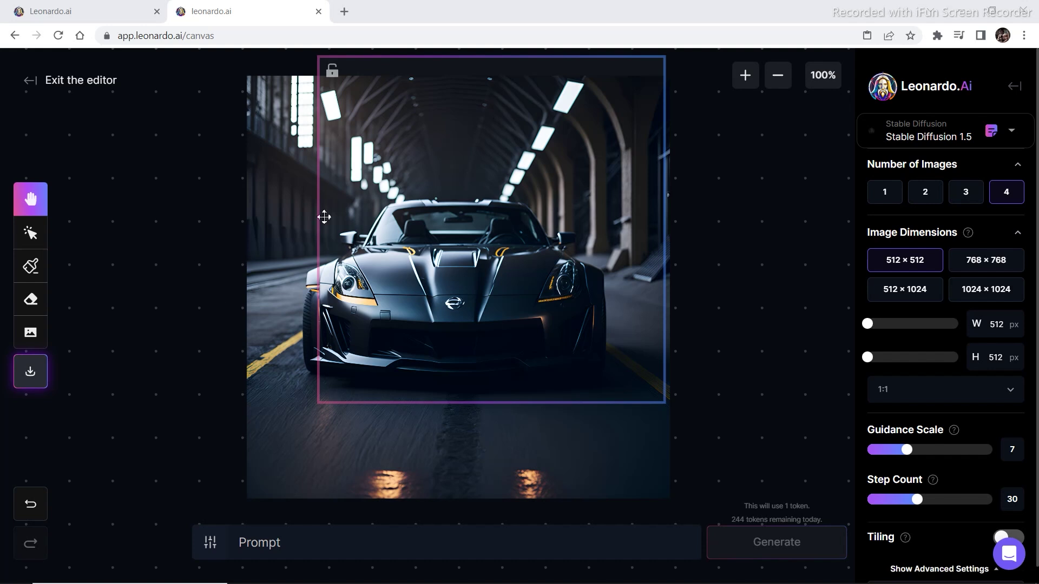
Position the generation frame over the sports car and mask it with a maximum-size brush
{"action": "mouse_move", "coordinate": [433, 106]}
{"action": "left_mouse_down"}
{"action": "mouse_move", "coordinate": [420, 130]}
{"action": "mouse_move", "coordinate": [447, 103]}
{"action": "left_mouse_up"}
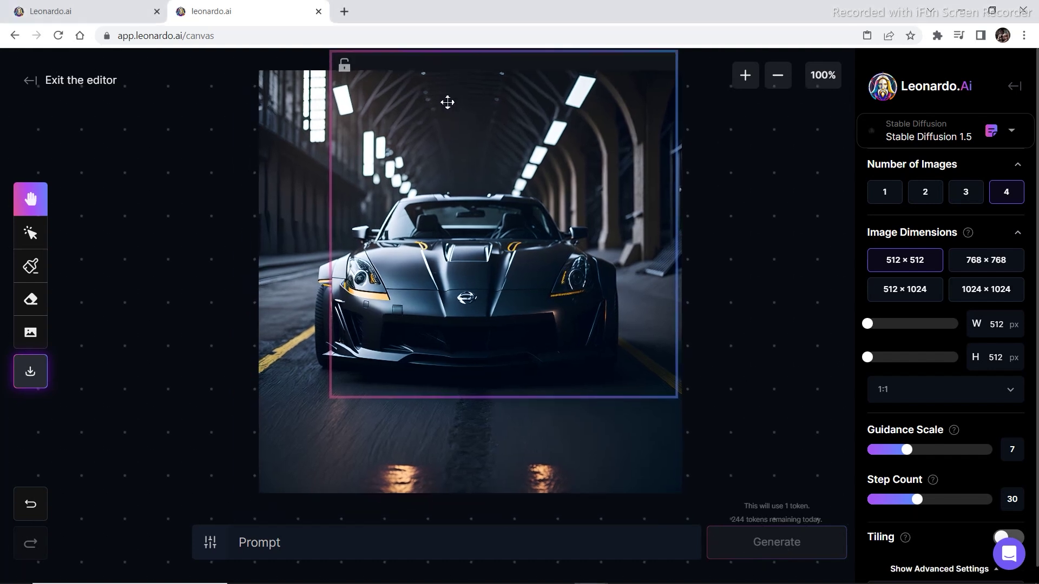
{"action": "left_click", "coordinate": [27, 233]}
{"action": "left_click_drag", "start_coordinate": [404, 137], "coordinate": [365, 182]}
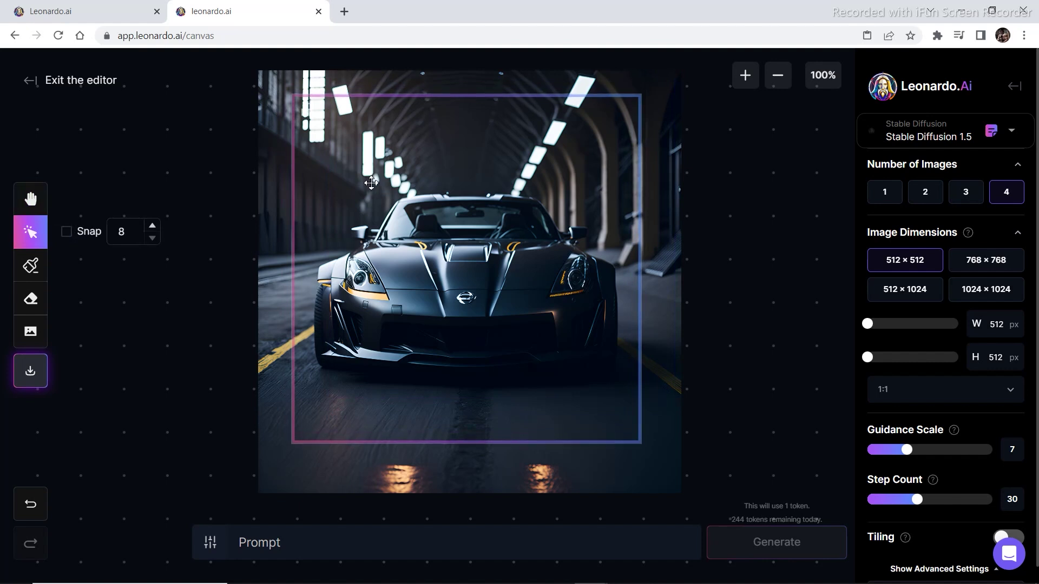
{"action": "left_click", "coordinate": [30, 266]}
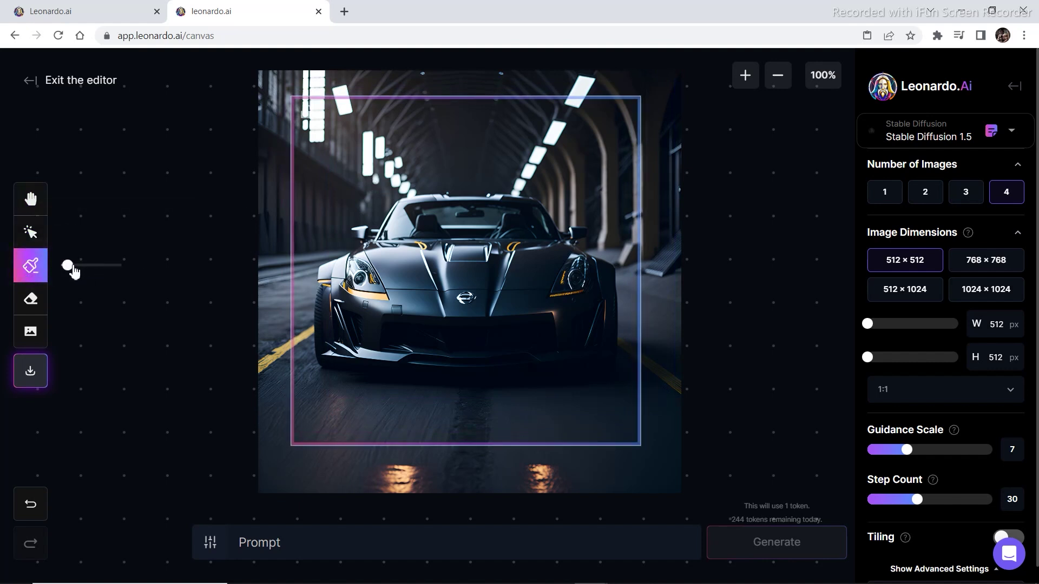
{"action": "left_click_drag", "start_coordinate": [67, 265], "coordinate": [120, 265]}
{"action": "left_click", "coordinate": [412, 221]}
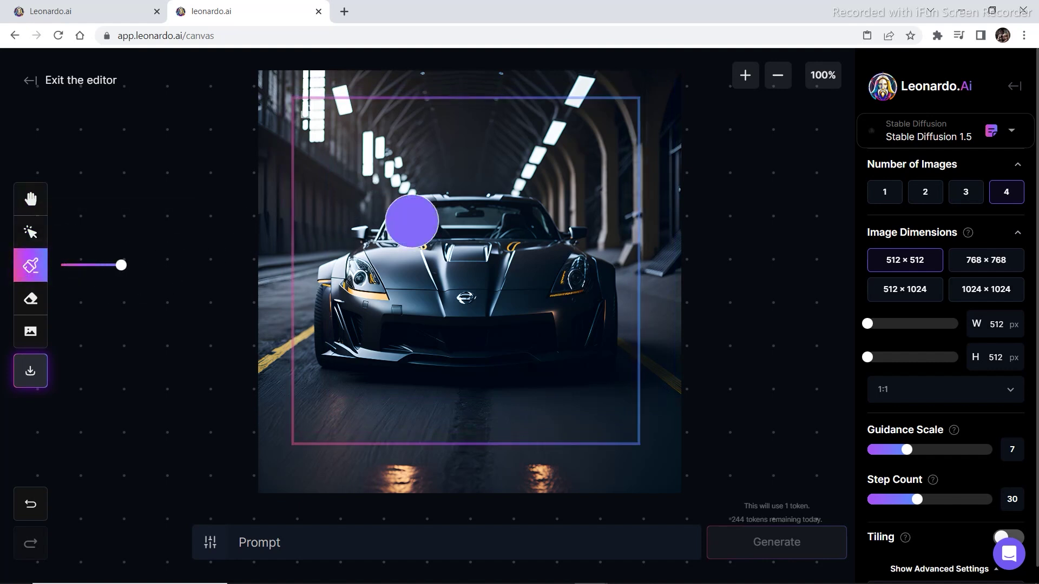
{"action": "mouse_move", "coordinate": [412, 220]}
{"action": "left_mouse_down"}
{"action": "mouse_move", "coordinate": [370, 262]}
{"action": "mouse_move", "coordinate": [339, 273]}
{"action": "mouse_move", "coordinate": [334, 345]}
{"action": "mouse_move", "coordinate": [589, 362]}
{"action": "mouse_move", "coordinate": [600, 352]}
{"action": "mouse_move", "coordinate": [595, 279]}
{"action": "mouse_move", "coordinate": [535, 224]}
{"action": "mouse_move", "coordinate": [431, 211]}
{"action": "mouse_move", "coordinate": [490, 213]}
{"action": "mouse_move", "coordinate": [427, 239]}
{"action": "mouse_move", "coordinate": [384, 272]}
{"action": "mouse_move", "coordinate": [382, 300]}
{"action": "mouse_move", "coordinate": [436, 265]}
{"action": "mouse_move", "coordinate": [378, 296]}
{"action": "mouse_move", "coordinate": [396, 314]}
{"action": "mouse_move", "coordinate": [506, 291]}
{"action": "mouse_move", "coordinate": [471, 262]}
{"action": "mouse_move", "coordinate": [514, 282]}
{"action": "mouse_move", "coordinate": [519, 322]}
{"action": "mouse_move", "coordinate": [557, 251]}
{"action": "left_mouse_up"}
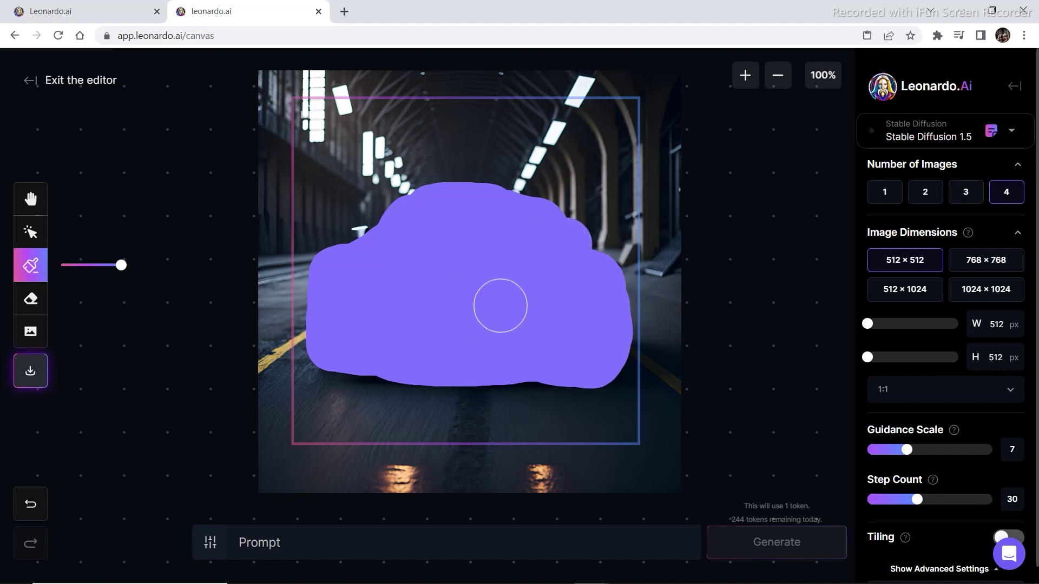
{"action": "left_click_drag", "start_coordinate": [408, 241], "coordinate": [366, 251]}
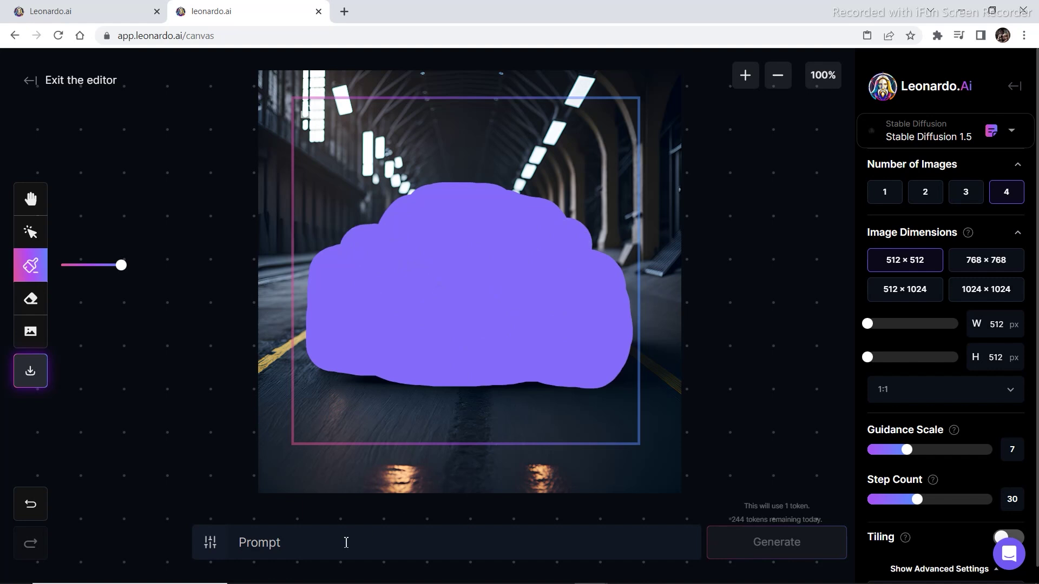
Generate replacements with the prompt 'replace with a BMW M3 ,'
{"action": "left_click", "coordinate": [282, 548]}
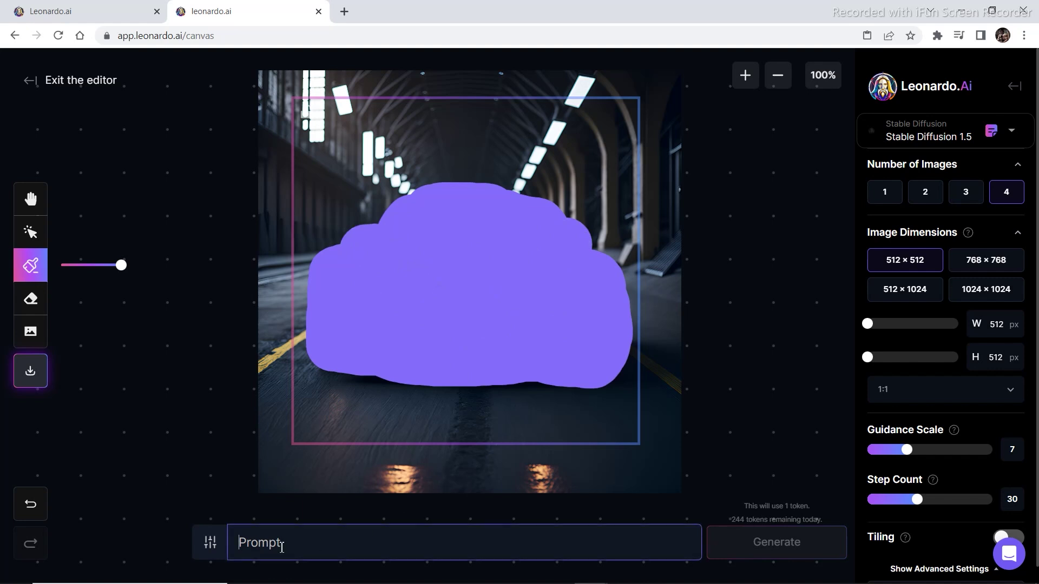
{"action": "type", "text": "re"}
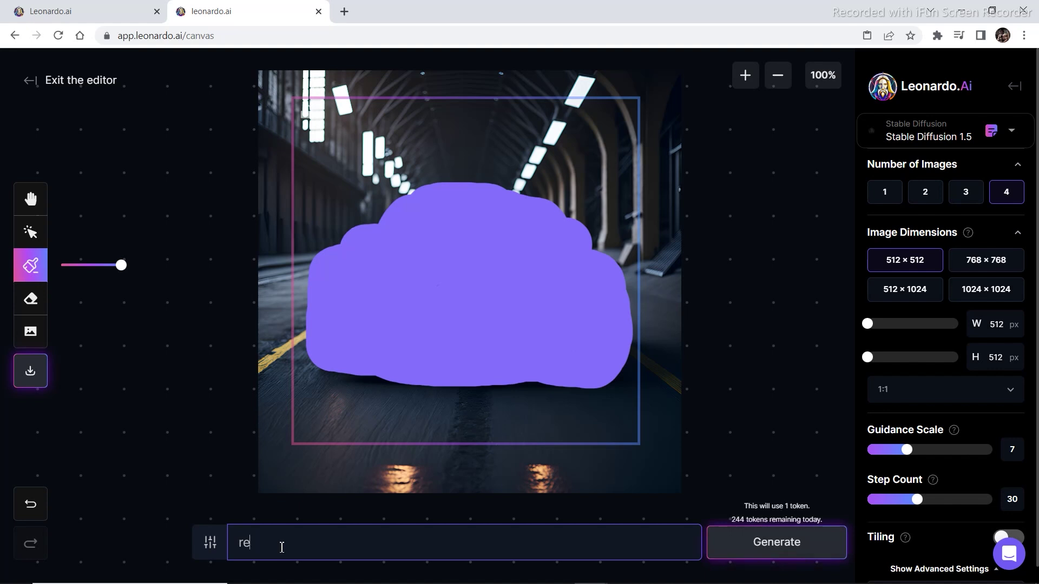
{"action": "type", "text": "place with a BMW M3"}
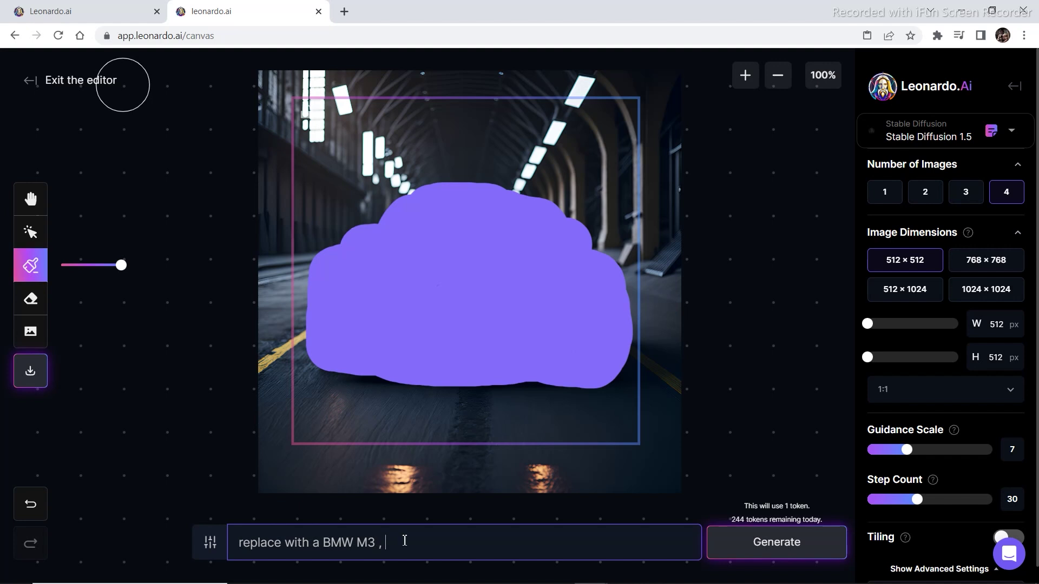
{"action": "type", "text": " ,"}
{"action": "left_click", "coordinate": [779, 540]}
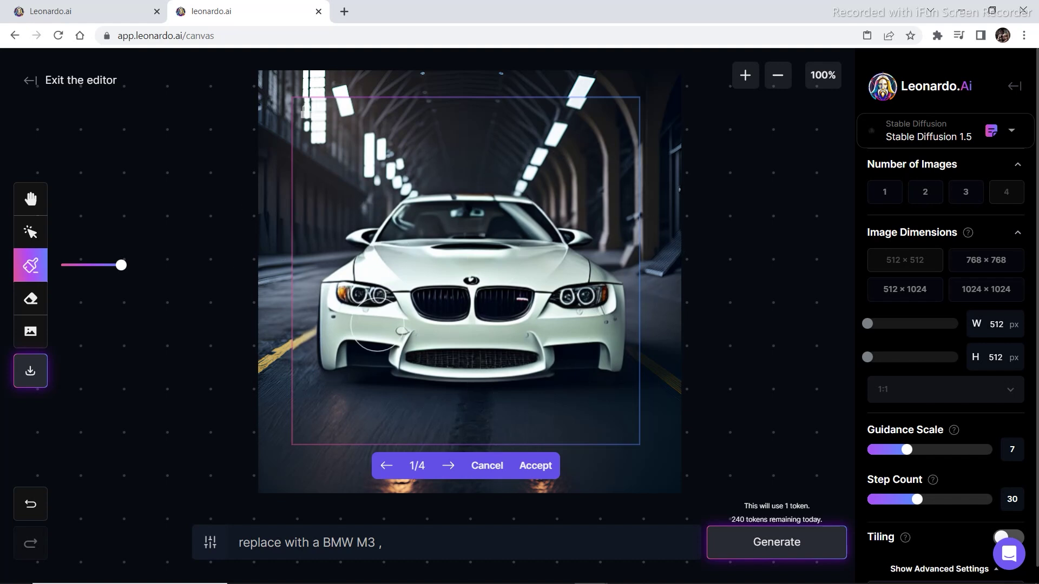
{"action": "left_click", "coordinate": [447, 473]}
{"action": "left_click", "coordinate": [447, 472]}
{"action": "left_click", "coordinate": [447, 473]}
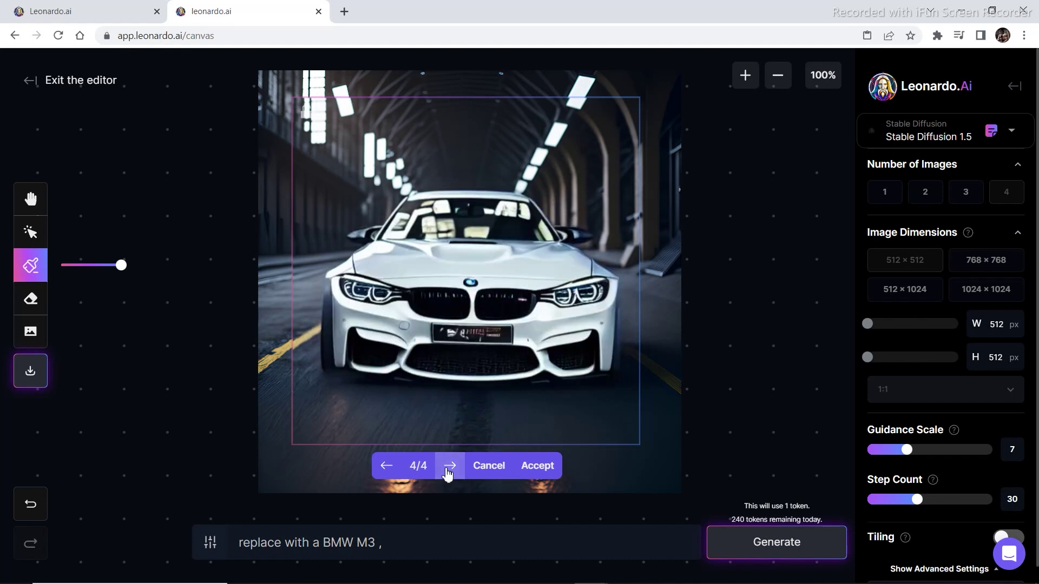
{"action": "left_click", "coordinate": [447, 473]}
{"action": "left_click", "coordinate": [424, 550]}
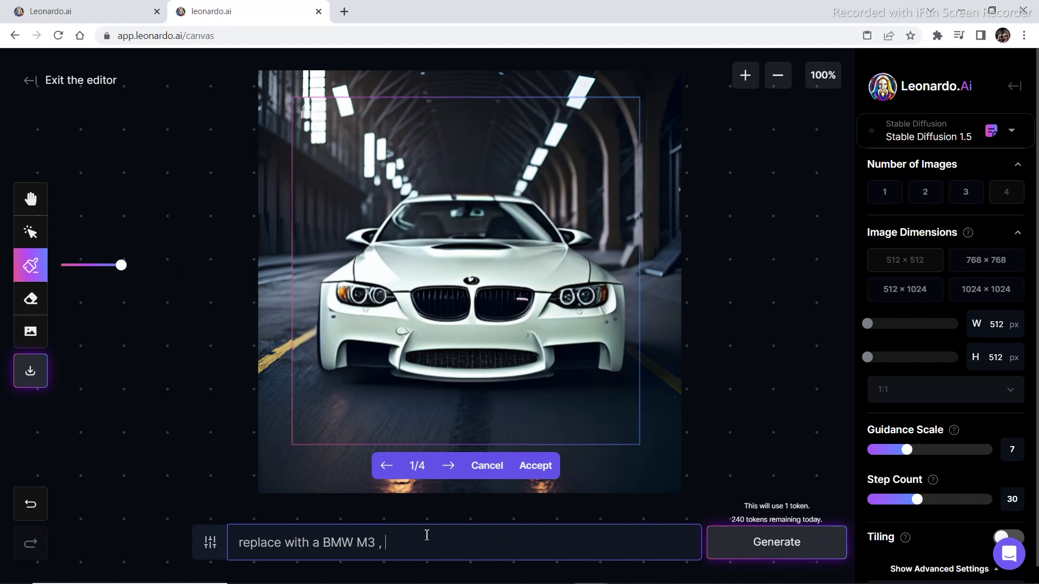
Paste the style keywords, delete 'nissan 350z' and its extra comma, and regenerate the BMW M3
{"action": "key", "text": "ctrl+v"}
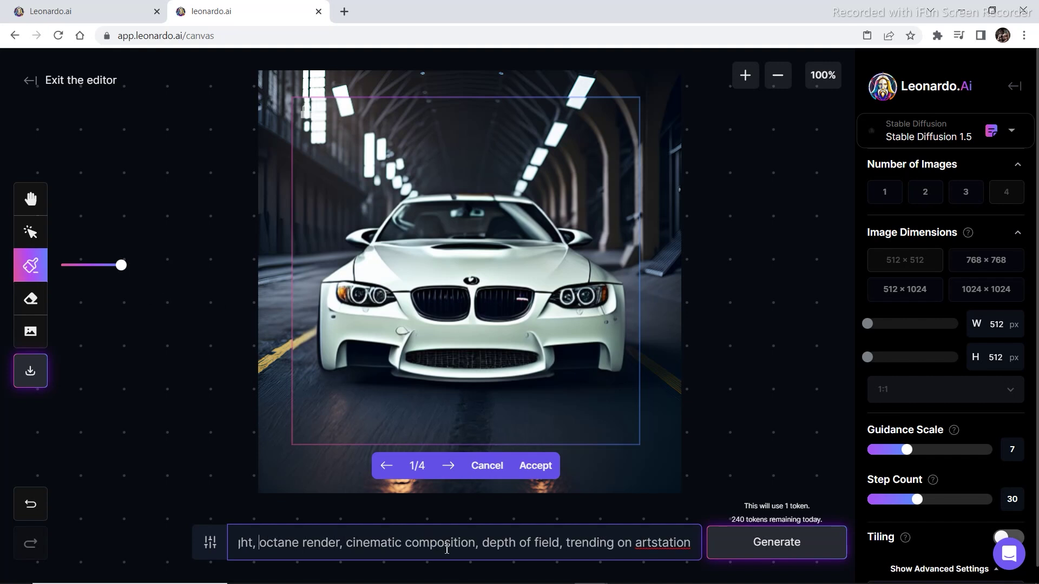
{"action": "key", "text": "Left"}
{"action": "key", "text": "Left"}
{"action": "key", "text": "Left"}
{"action": "key", "text": "Left"}
{"action": "key", "text": "Left"}
{"action": "key", "text": "Left"}
{"action": "key", "text": "Left"}
{"action": "key", "text": "Left"}
{"action": "key", "text": "Left"}
{"action": "key", "text": "Left"}
{"action": "key", "text": "Left"}
{"action": "key", "text": "Left"}
{"action": "key", "text": "Left"}
{"action": "key", "text": "Left"}
{"action": "key", "text": "Left"}
{"action": "key", "text": "Left"}
{"action": "key", "text": "Left"}
{"action": "key", "text": "Left"}
{"action": "key", "text": "Left"}
{"action": "key", "text": "Left"}
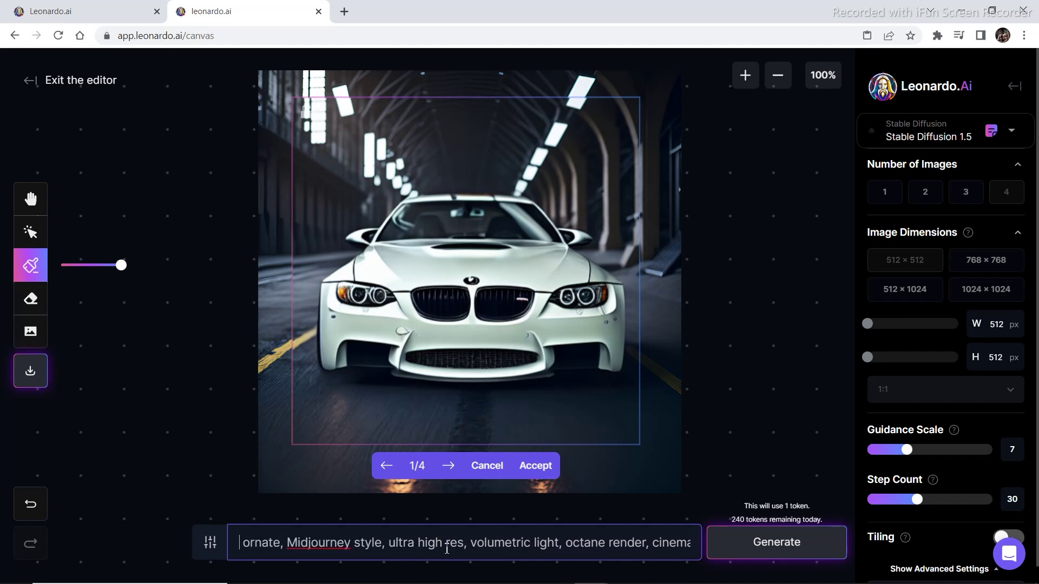
{"action": "key", "text": "Left"}
{"action": "key", "text": "Left"}
{"action": "key", "text": "Left"}
{"action": "key", "text": "Left"}
{"action": "key", "text": "Left"}
{"action": "key", "text": "Left"}
{"action": "key", "text": "Left"}
{"action": "key", "text": "Left"}
{"action": "key", "text": "Left"}
{"action": "key", "text": "Left"}
{"action": "key", "text": "Left"}
{"action": "key", "text": "Left"}
{"action": "key", "text": "Left"}
{"action": "key", "text": "Left"}
{"action": "key", "text": "Left"}
{"action": "key", "text": "Left"}
{"action": "key", "text": "Left"}
{"action": "key", "text": "Left"}
{"action": "key", "text": "Left"}
{"action": "key", "text": "Left"}
{"action": "key", "text": "Left"}
{"action": "key", "text": "Left"}
{"action": "key", "text": "Left"}
{"action": "key", "text": "Left"}
{"action": "key", "text": "Left"}
{"action": "key", "text": "Left"}
{"action": "key", "text": "Left"}
{"action": "key", "text": "Left"}
{"action": "key", "text": "Left"}
{"action": "key", "text": "Left"}
{"action": "key", "text": "Left"}
{"action": "key", "text": "Left"}
{"action": "key", "text": "Left"}
{"action": "key", "text": "Left"}
{"action": "key", "text": "Left"}
{"action": "key", "text": "Left"}
{"action": "key", "text": "Left"}
{"action": "key", "text": "Left"}
{"action": "key", "text": "Left"}
{"action": "key", "text": "Left"}
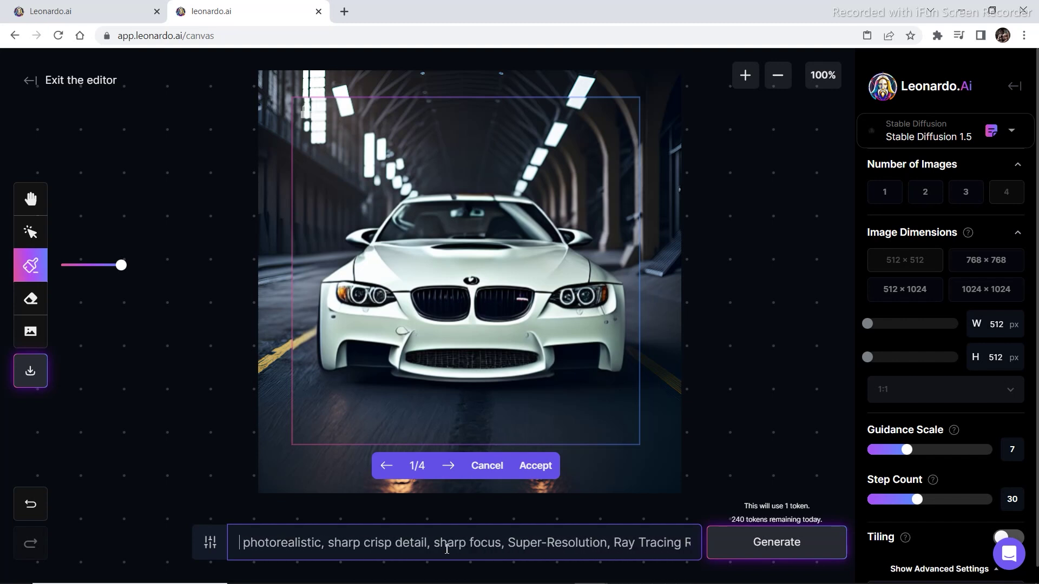
{"action": "key", "text": "Left"}
{"action": "key", "text": "Left"}
{"action": "key", "text": "Left"}
{"action": "key", "text": "Left"}
{"action": "key", "text": "Left"}
{"action": "key", "text": "Left"}
{"action": "key", "text": "Left"}
{"action": "key", "text": "Left"}
{"action": "key", "text": "Left"}
{"action": "key", "text": "Left"}
{"action": "key", "text": "Left"}
{"action": "key", "text": "Left"}
{"action": "key", "text": "Left"}
{"action": "key", "text": "Left"}
{"action": "key", "text": "Left"}
{"action": "key", "text": "Left"}
{"action": "key", "text": "Left"}
{"action": "key", "text": "Left"}
{"action": "key", "text": "Left"}
{"action": "key", "text": "Left"}
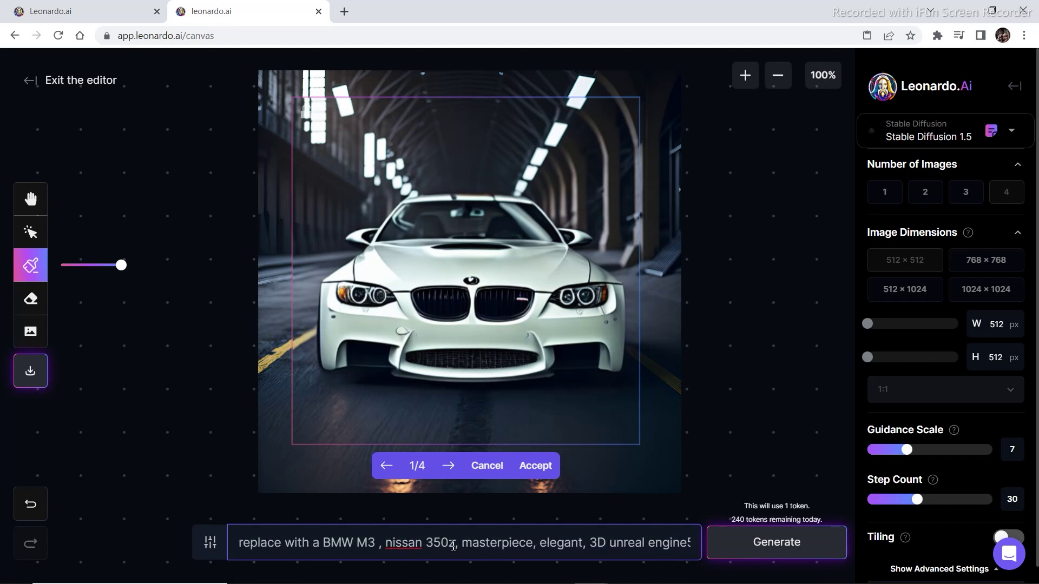
{"action": "left_click_drag", "start_coordinate": [455, 545], "coordinate": [389, 547]}
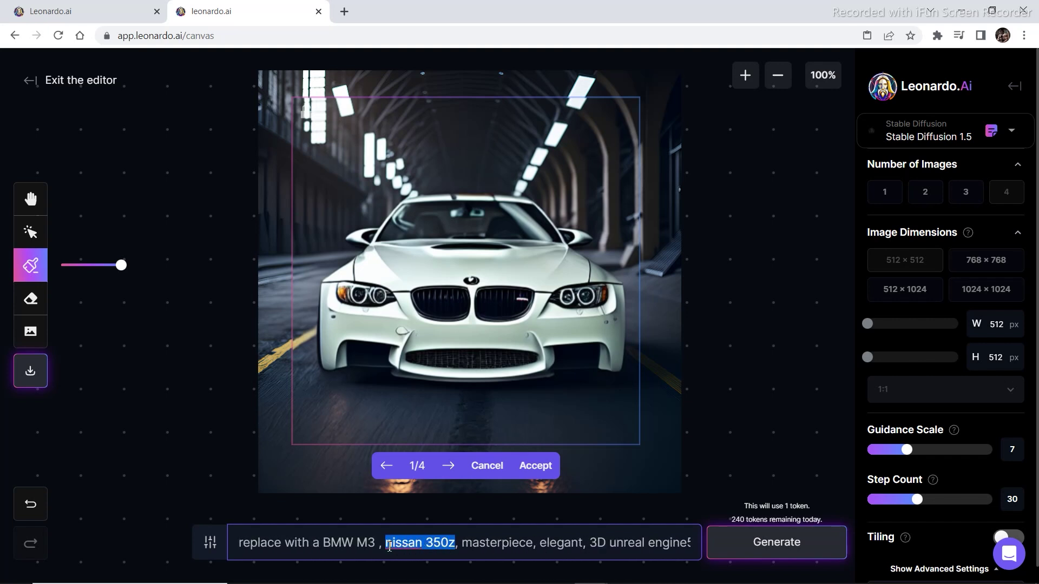
{"action": "key", "text": "BackSpace"}
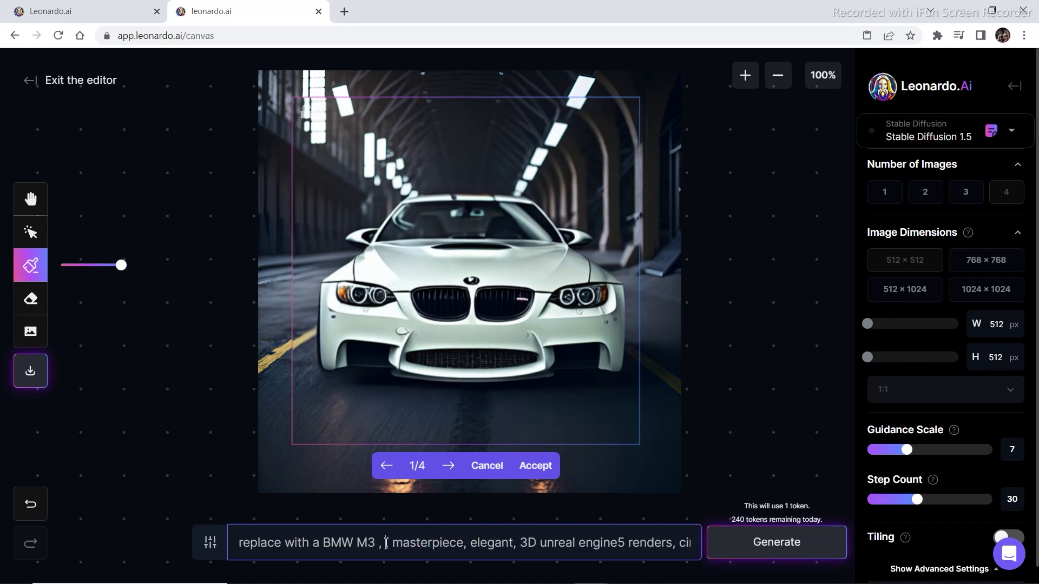
{"action": "key", "text": "BackSpace"}
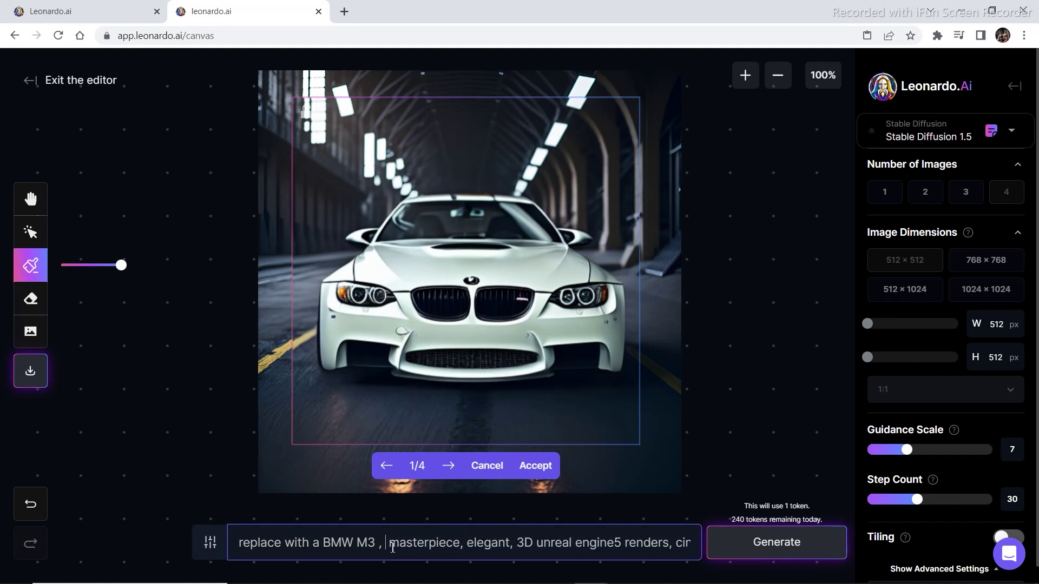
{"action": "left_click", "coordinate": [777, 556]}
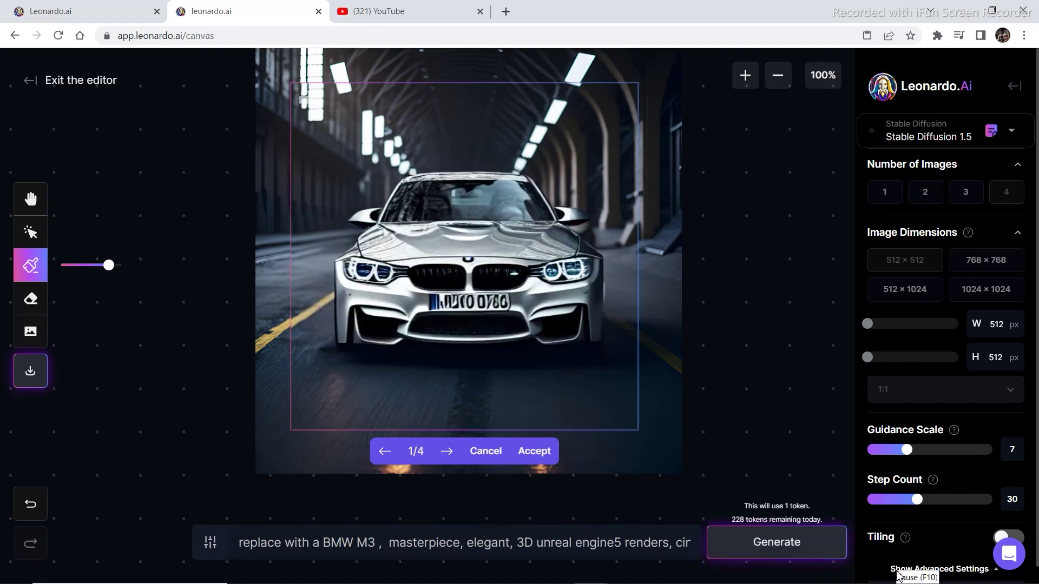
Compare the four car variations, including an orange BMW, and accept variation 4/4, the red BMW
{"action": "left_click", "coordinate": [449, 454]}
{"action": "left_click", "coordinate": [449, 453]}
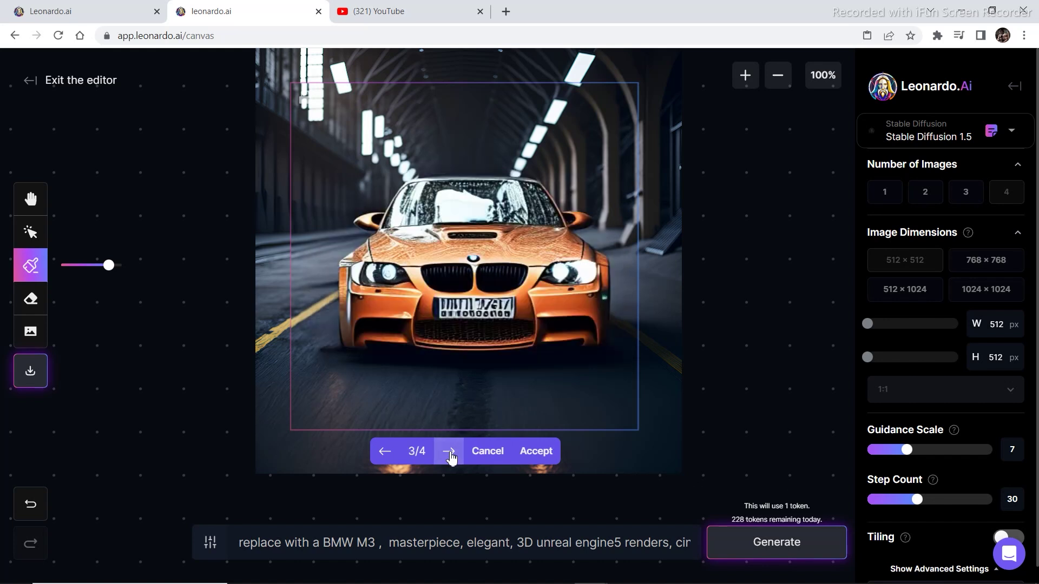
{"action": "left_click", "coordinate": [450, 455]}
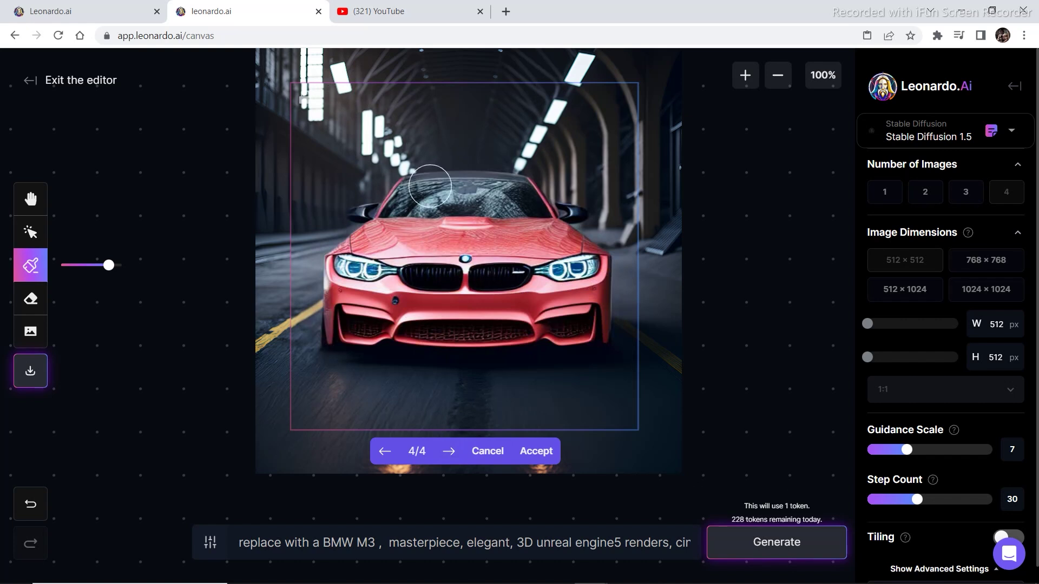
{"action": "left_click", "coordinate": [446, 451]}
{"action": "left_click", "coordinate": [384, 452]}
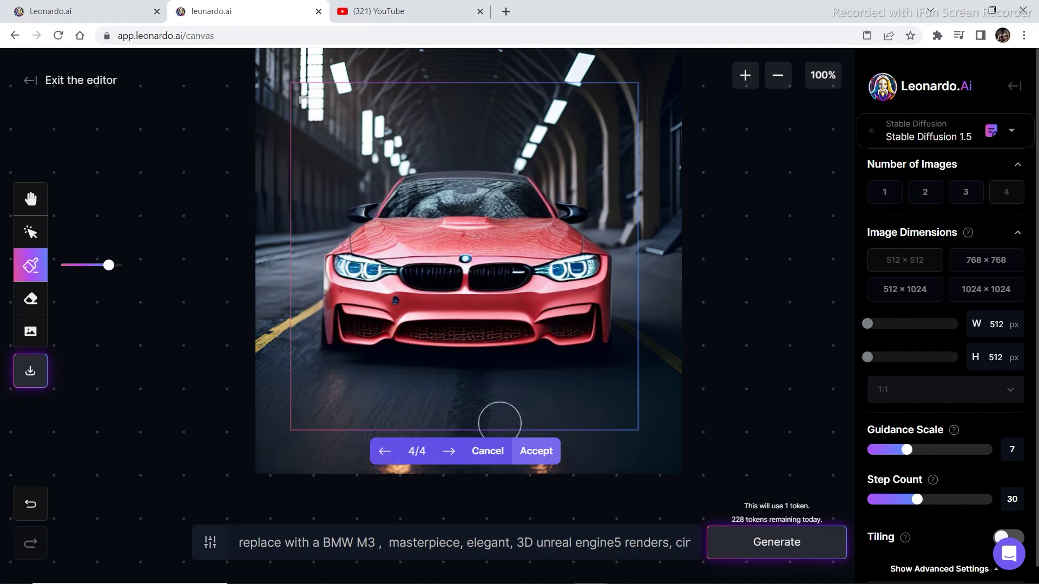
{"action": "left_click", "coordinate": [535, 450]}
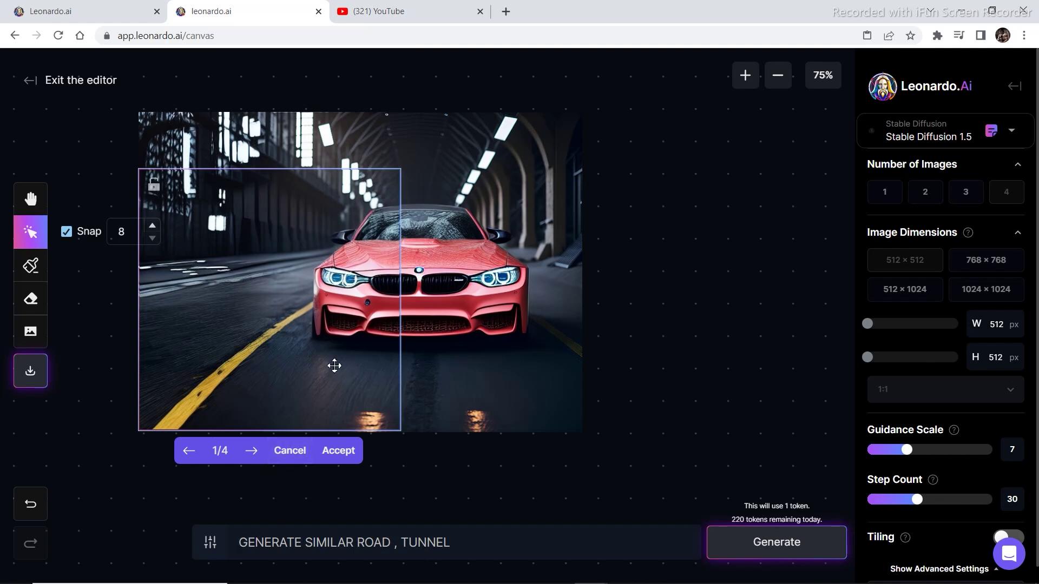
Outpaint the scene's left edge with more tunnel road and keep the generated extension
{"action": "left_click_drag", "start_coordinate": [336, 366], "coordinate": [392, 327]}
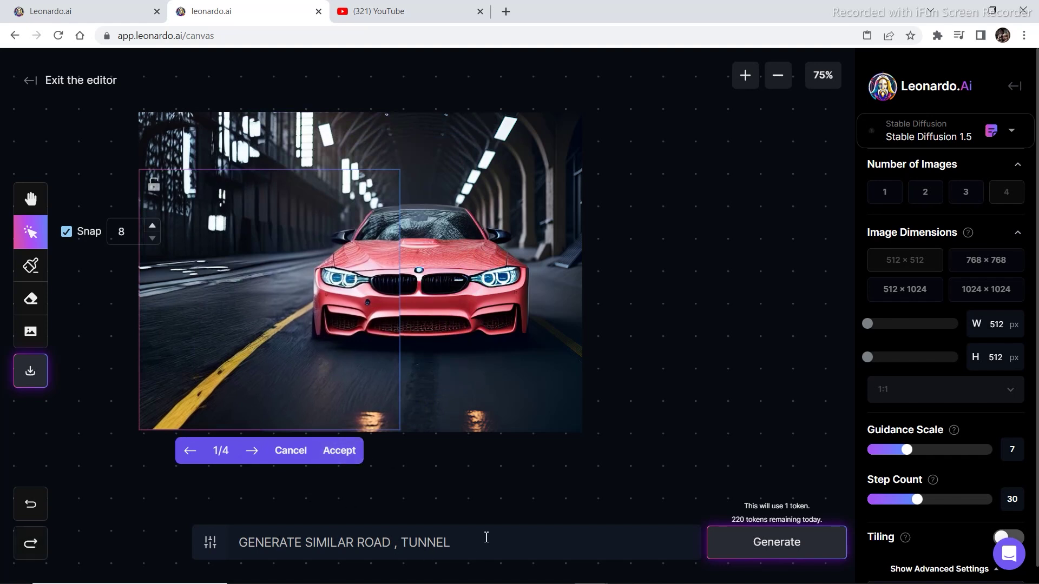
{"action": "left_click", "coordinate": [341, 453]}
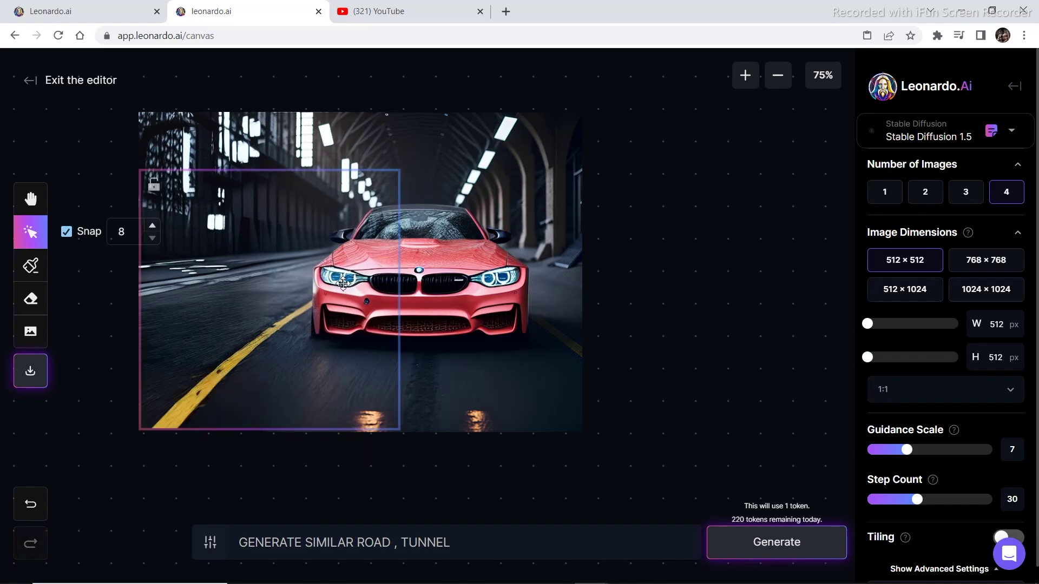